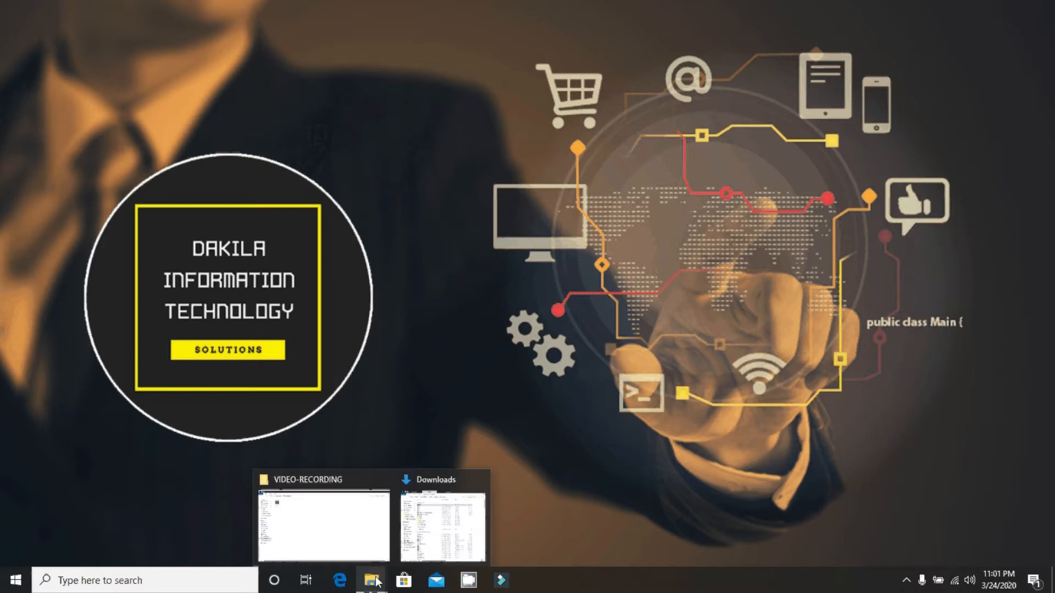
# Copy the Joomla_3.9.16-Stable-Full_Package zip from Downloads\Compressed, then go to Local Disk (C:).
pyautogui.click(442, 522)
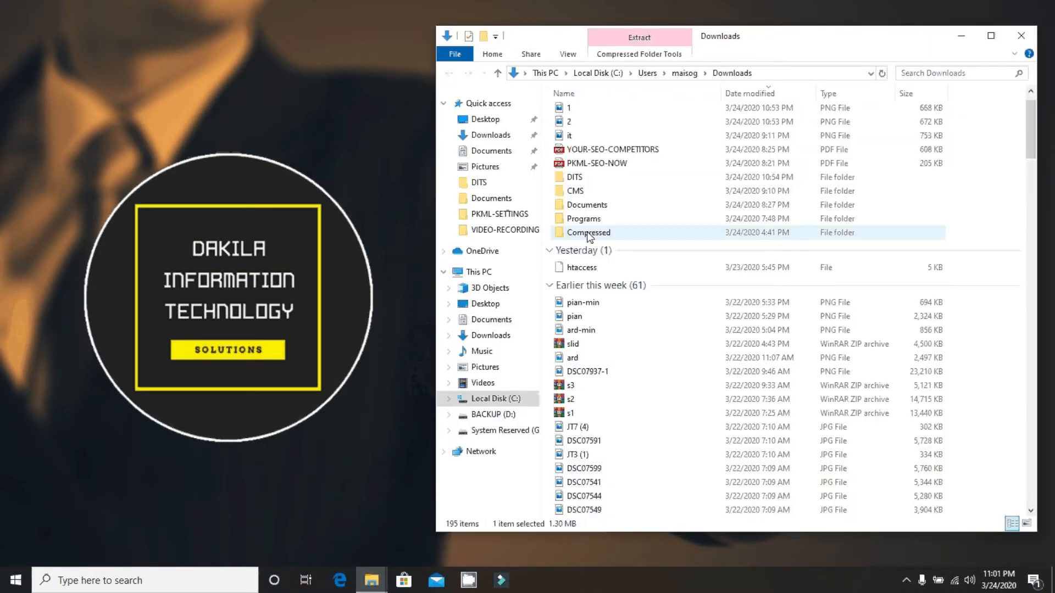
pyautogui.doubleClick(588, 233)
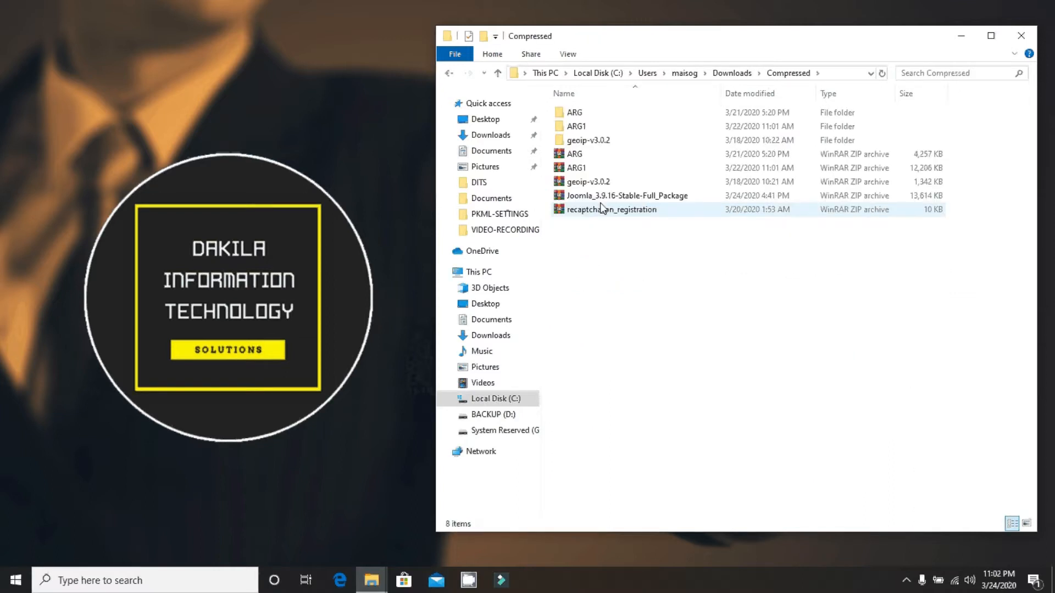
pyautogui.click(604, 199)
pyautogui.rightClick(604, 201)
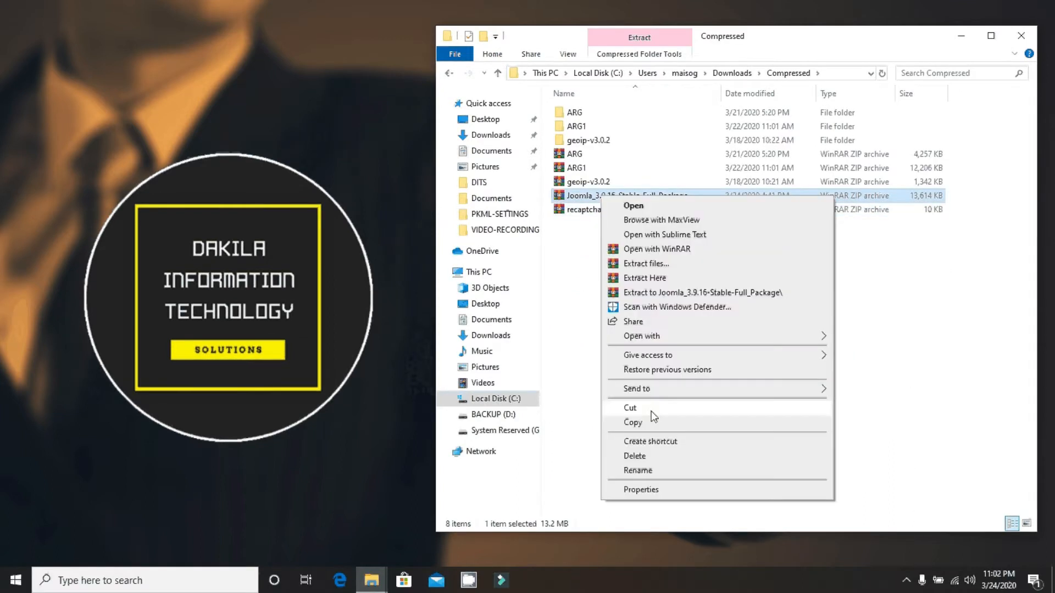
pyautogui.click(651, 421)
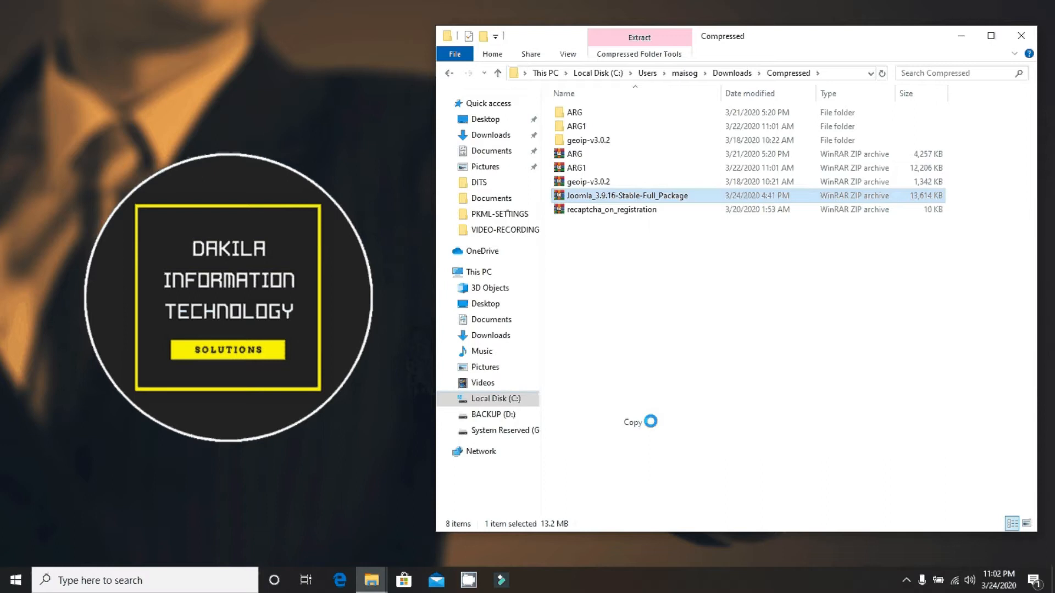
pyautogui.click(491, 400)
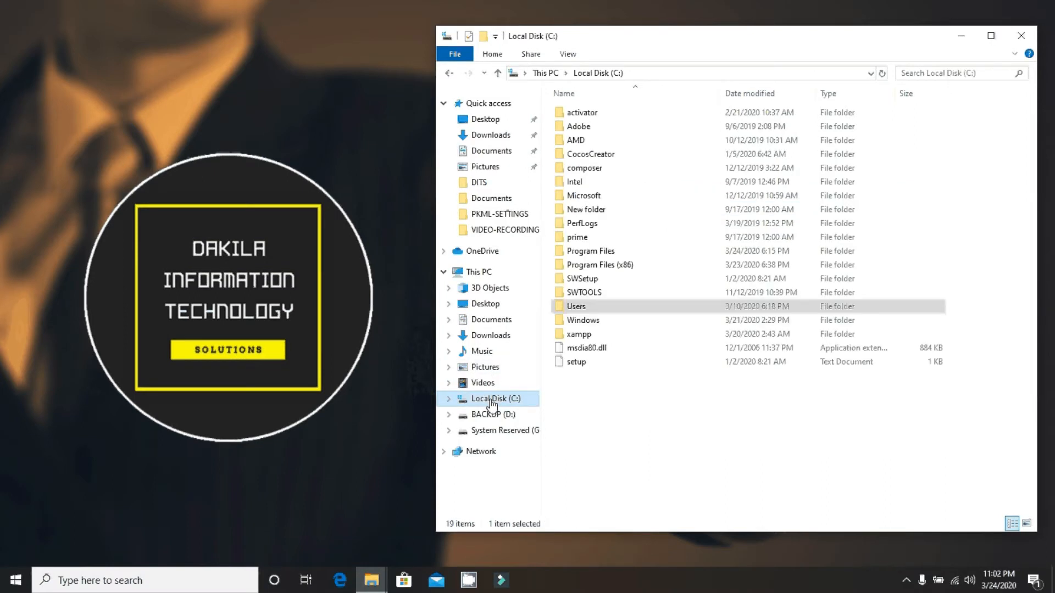
# Create a new folder named web1 inside C:\xampp\htdocs.
pyautogui.doubleClick(577, 334)
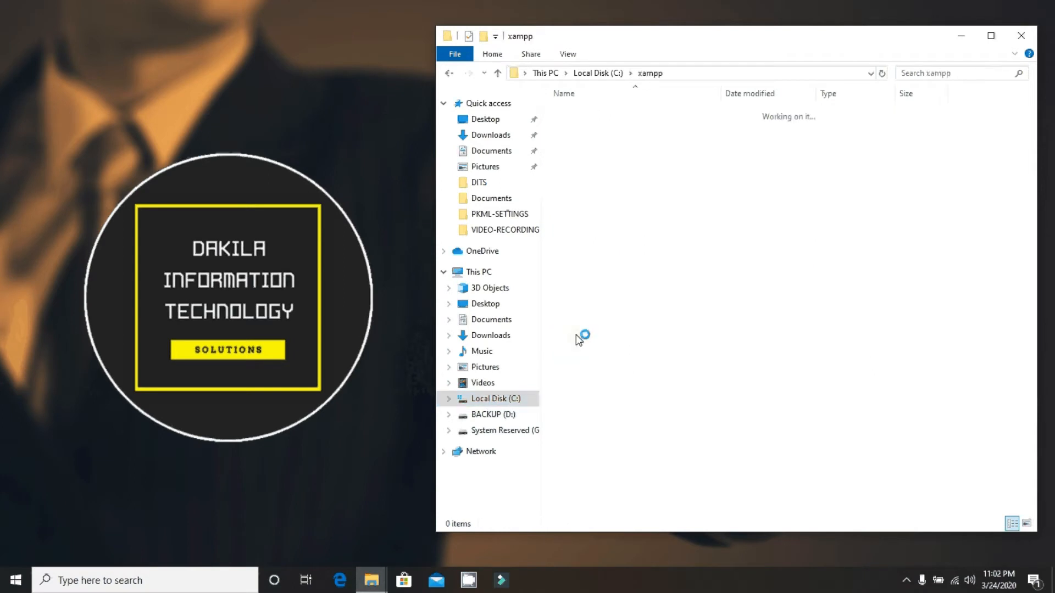
pyautogui.doubleClick(578, 181)
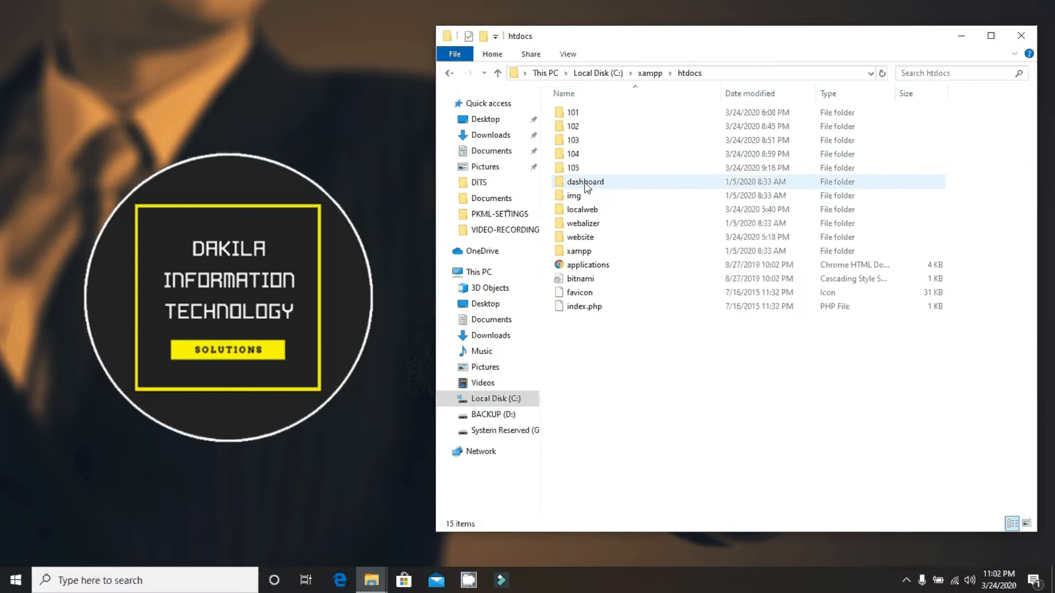
pyautogui.rightClick(588, 349)
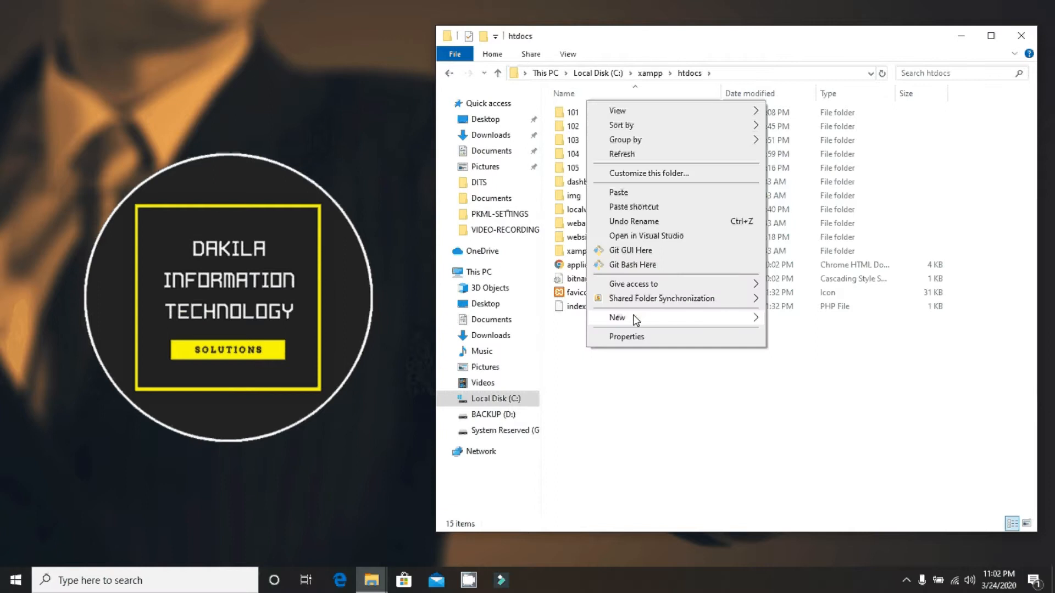
pyautogui.moveTo(636, 320)
pyautogui.click(806, 321)
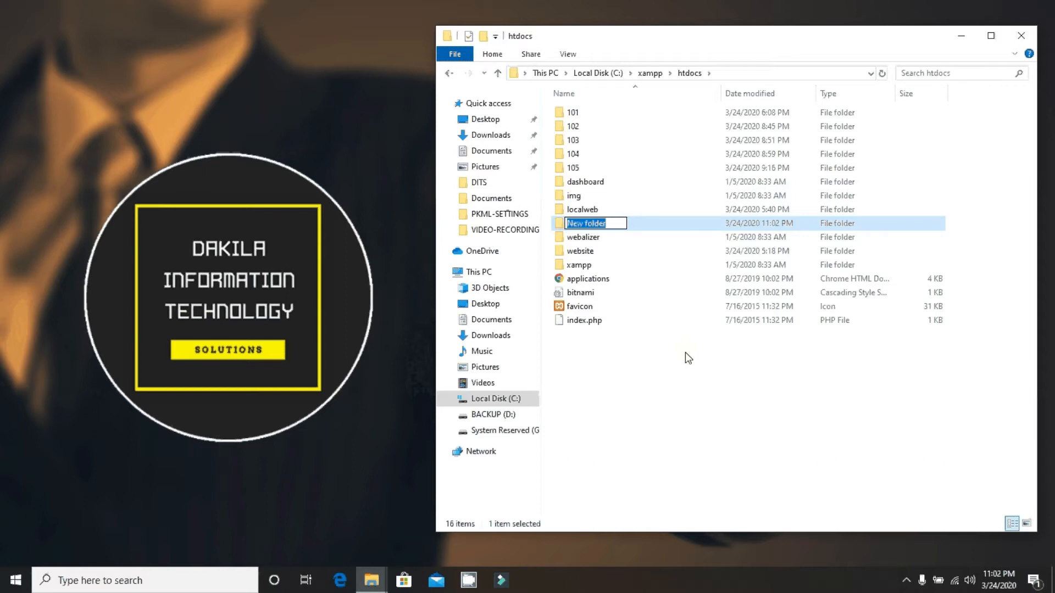
pyautogui.write('web1')
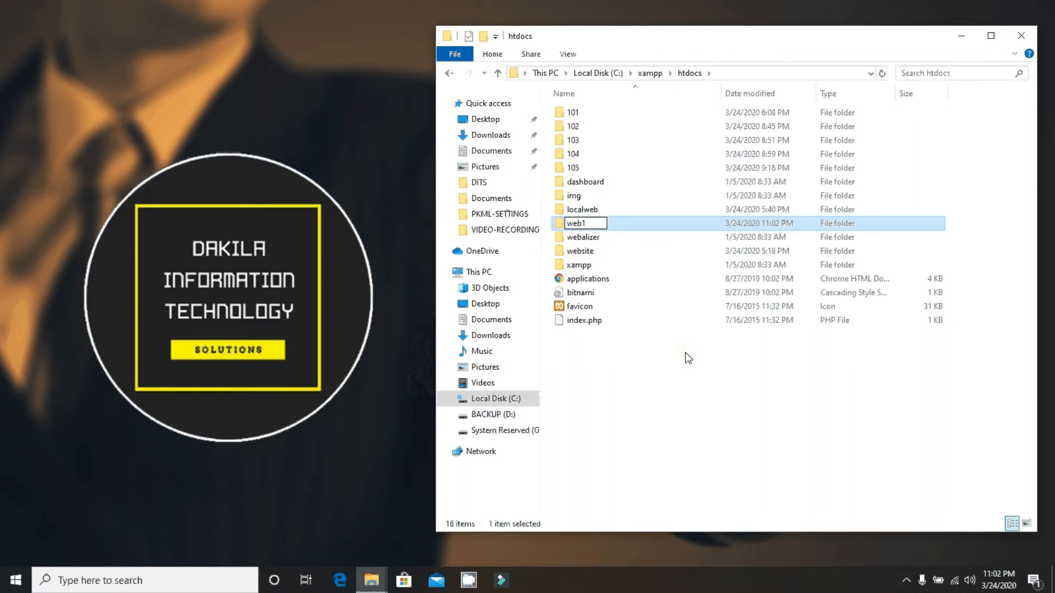
pyautogui.press('Return')
# Paste the Joomla zip into the web1 folder.
pyautogui.doubleClick(579, 224)
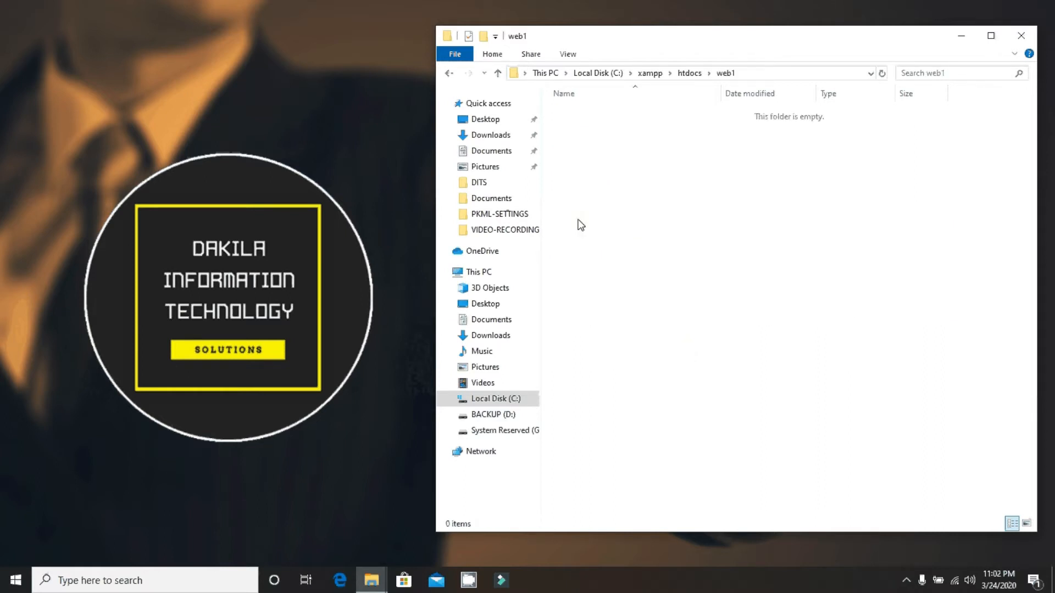
pyautogui.rightClick(580, 224)
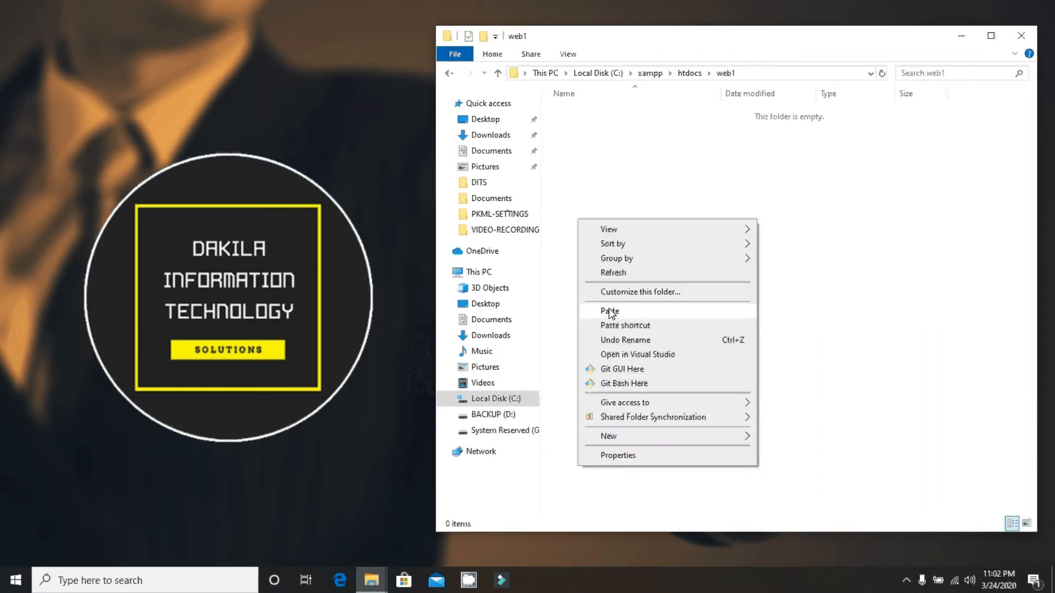
pyautogui.click(610, 311)
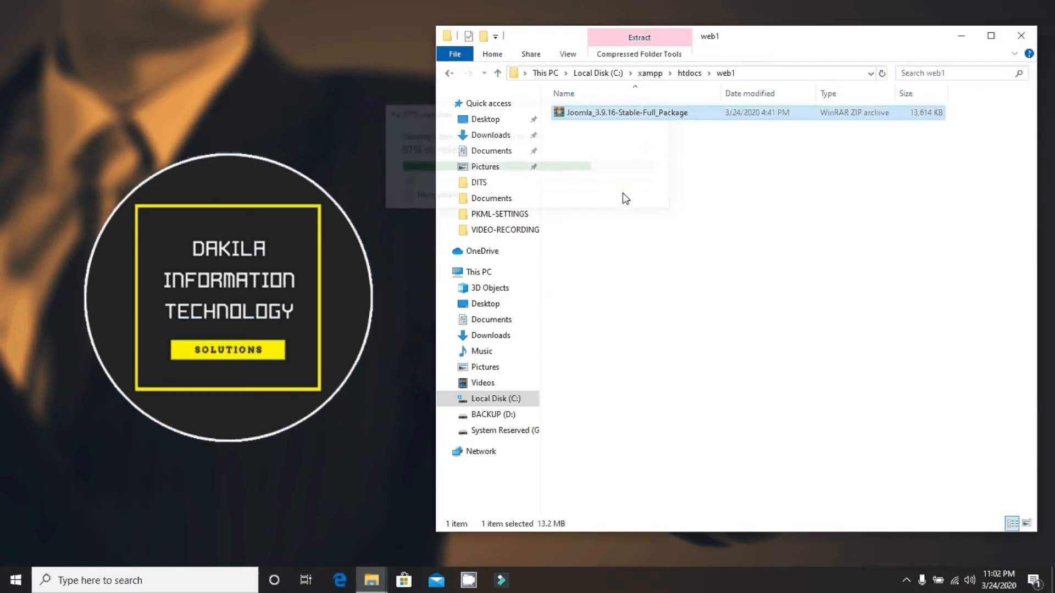
# Extract the Joomla package here in web1 and close File Explorer.
pyautogui.rightClick(620, 115)
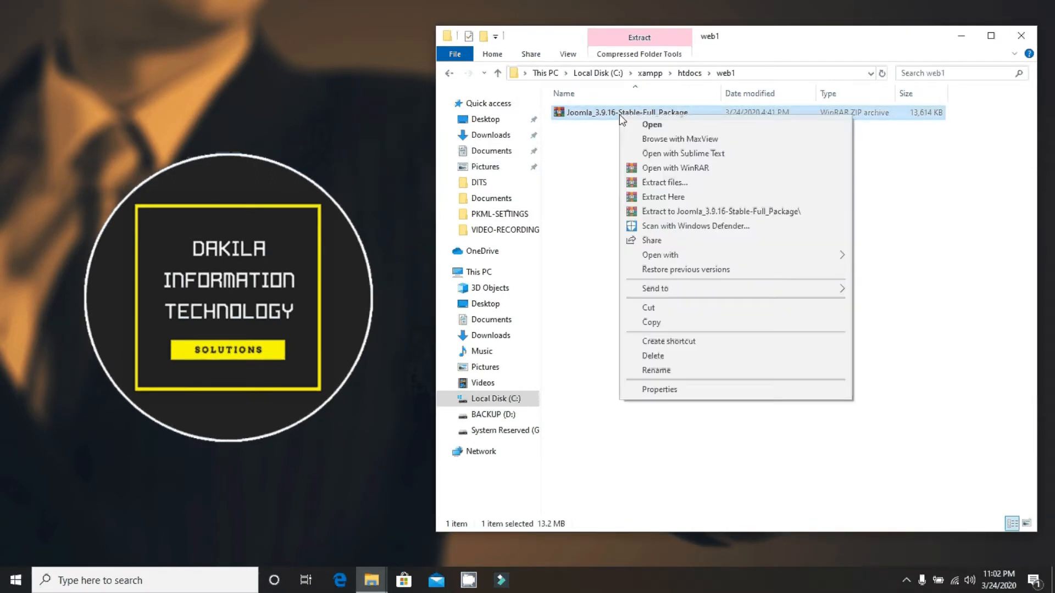
pyautogui.click(650, 197)
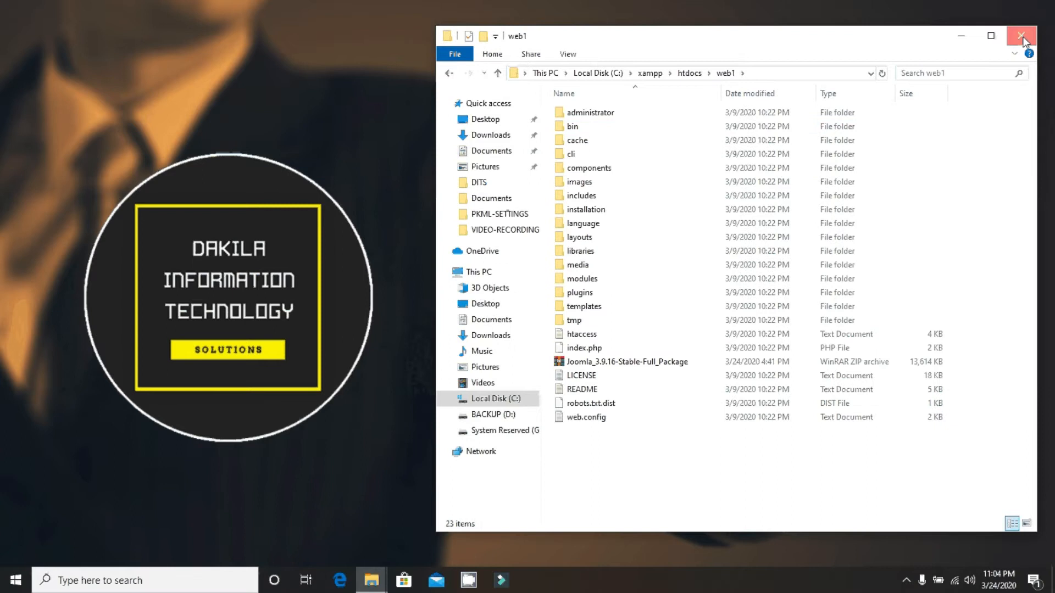
pyautogui.click(1021, 37)
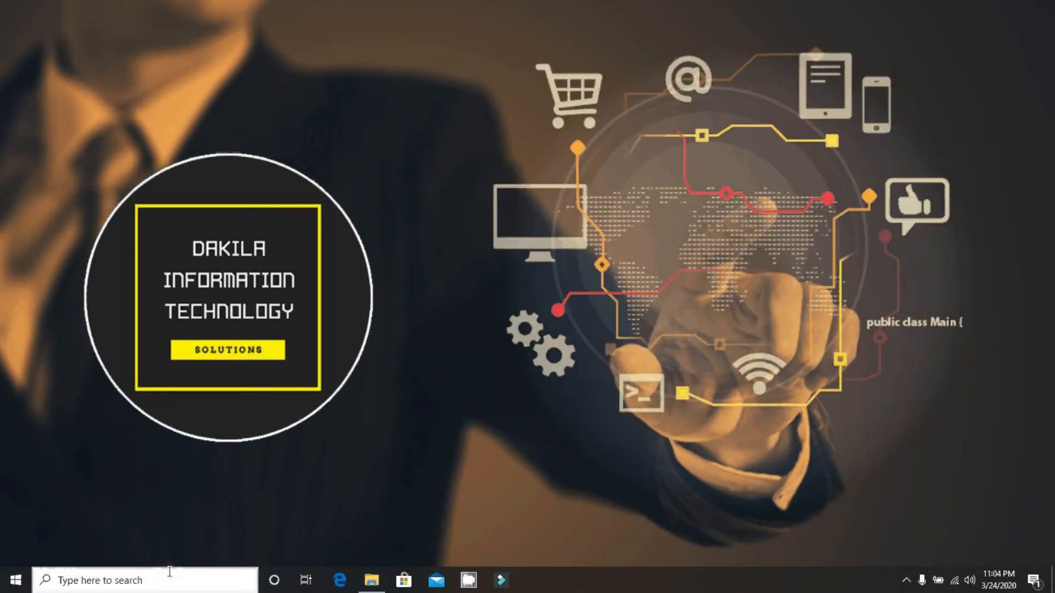
# Launch Google Chrome and confirm in the XAMPP tray menu that Apache and MySQL are running.
pyautogui.click(170, 572)
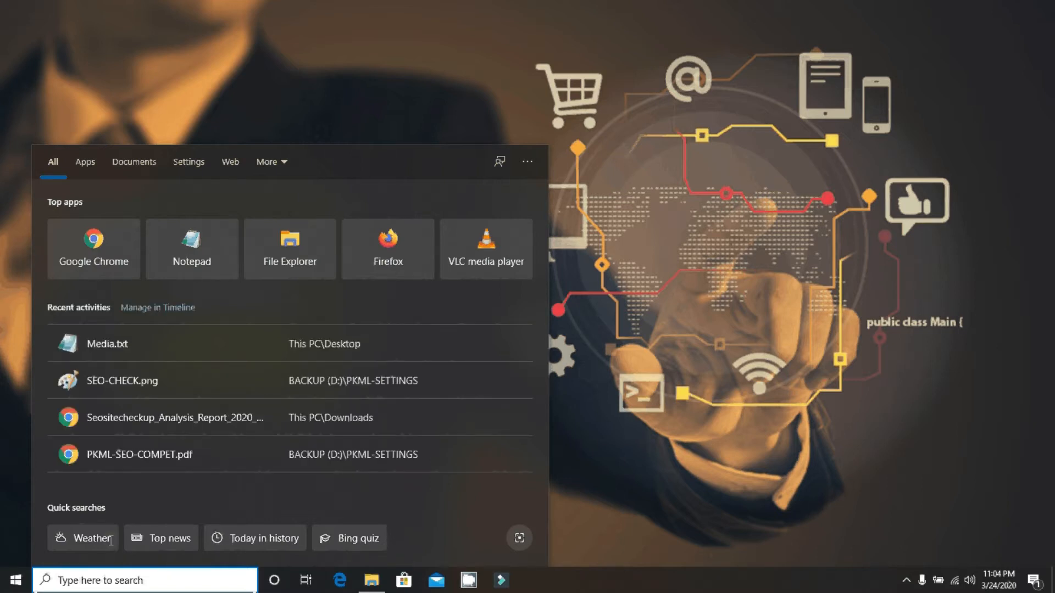
pyautogui.press('Escape')
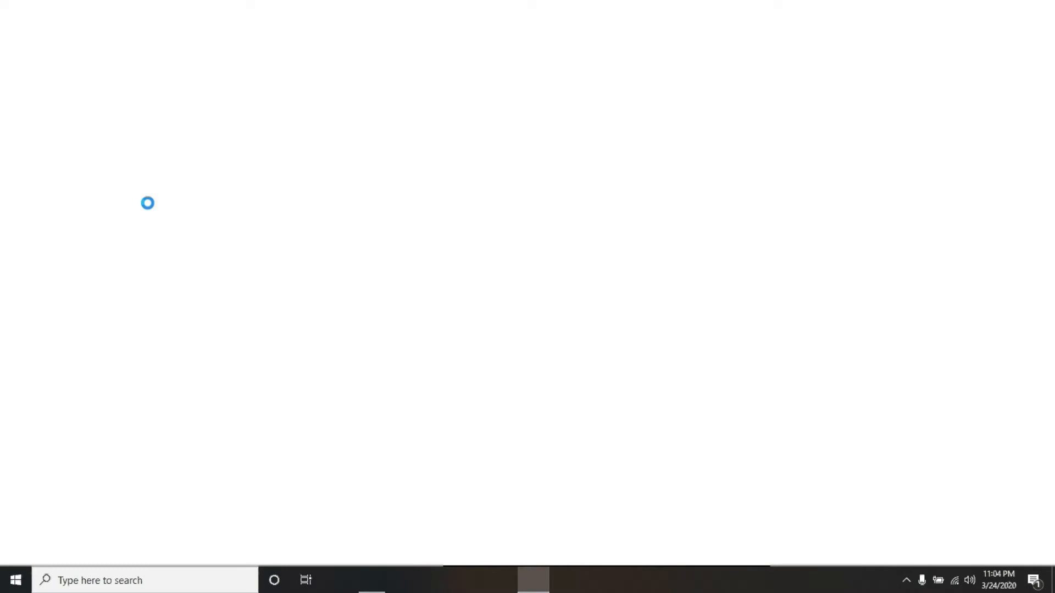
pyautogui.click(906, 581)
pyautogui.rightClick(895, 553)
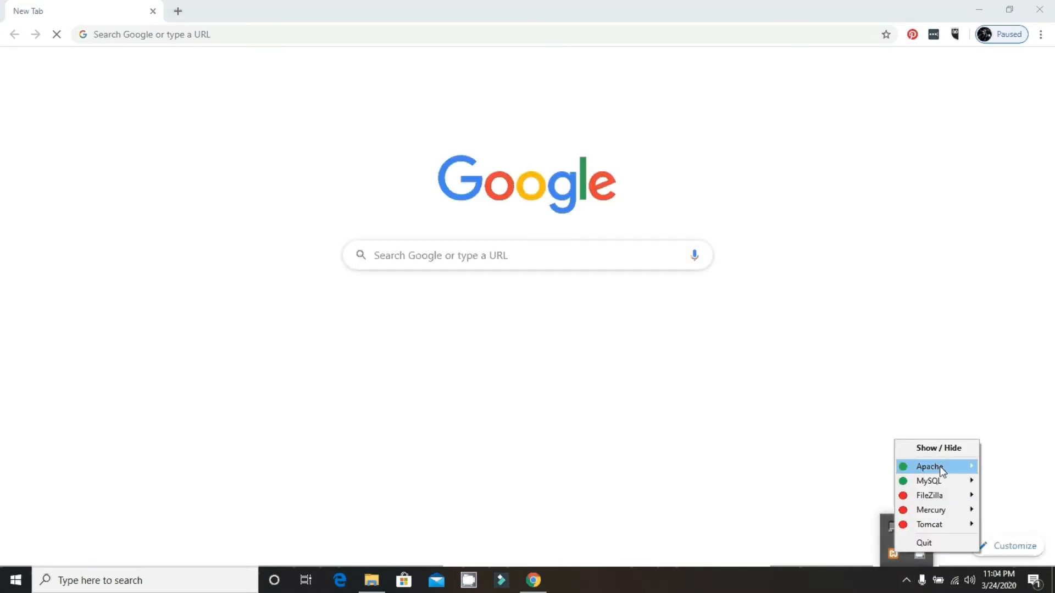
pyautogui.moveTo(942, 467)
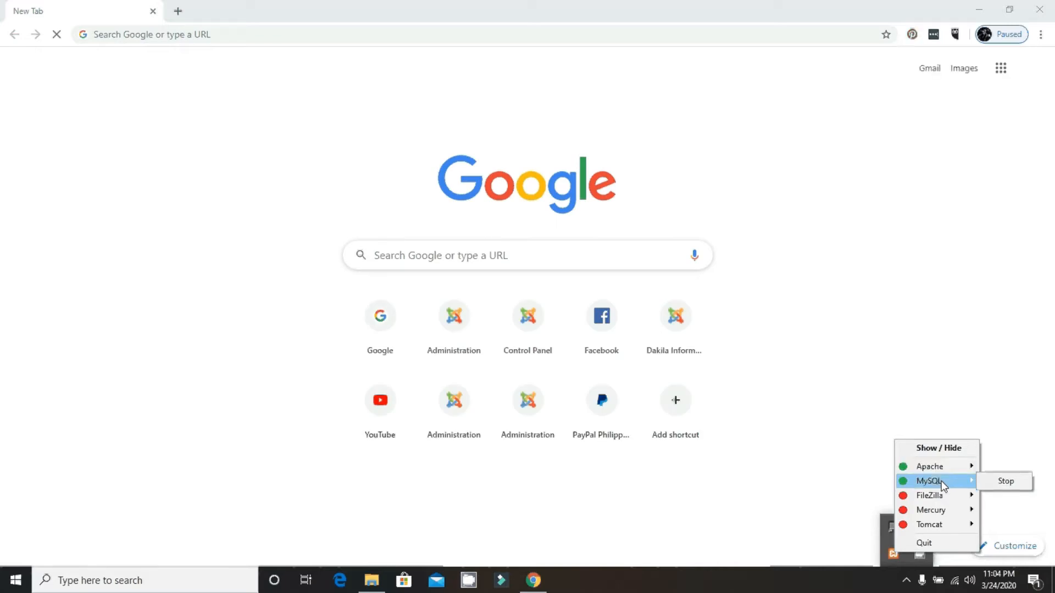
pyautogui.click(342, 35)
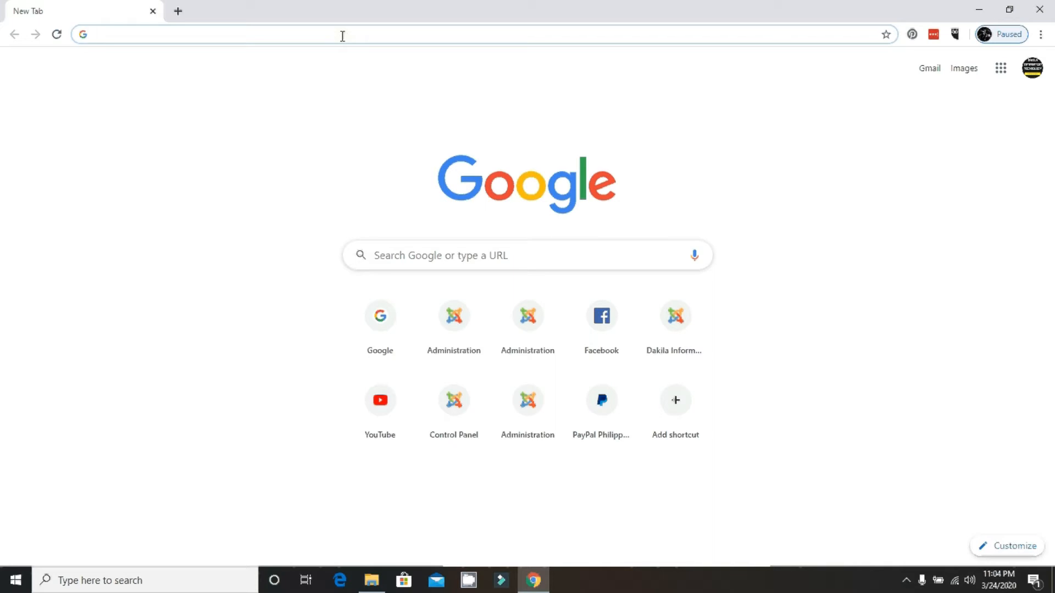
pyautogui.write('htt')
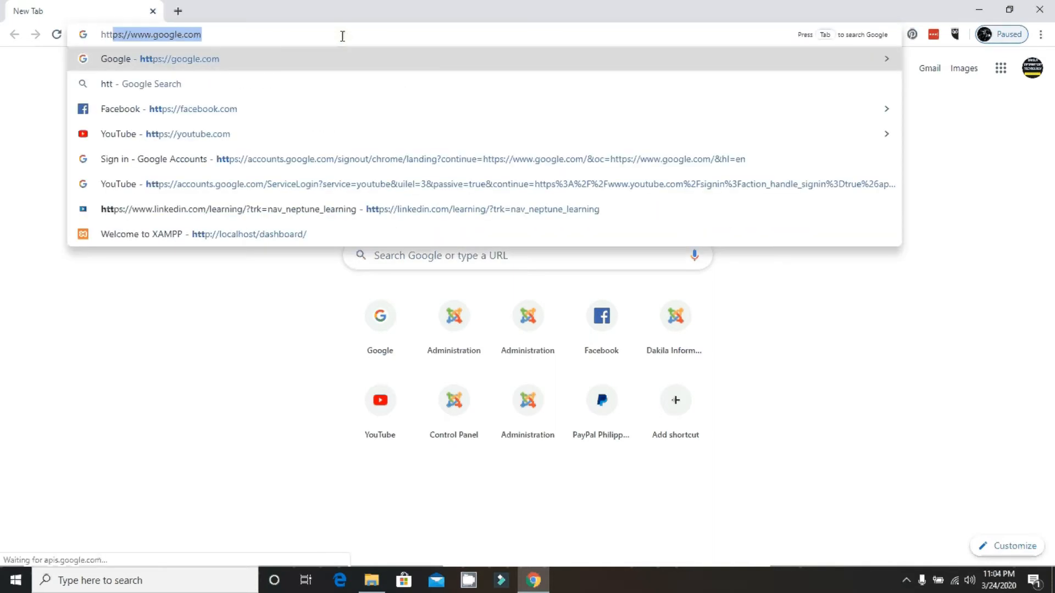
pyautogui.write('p://')
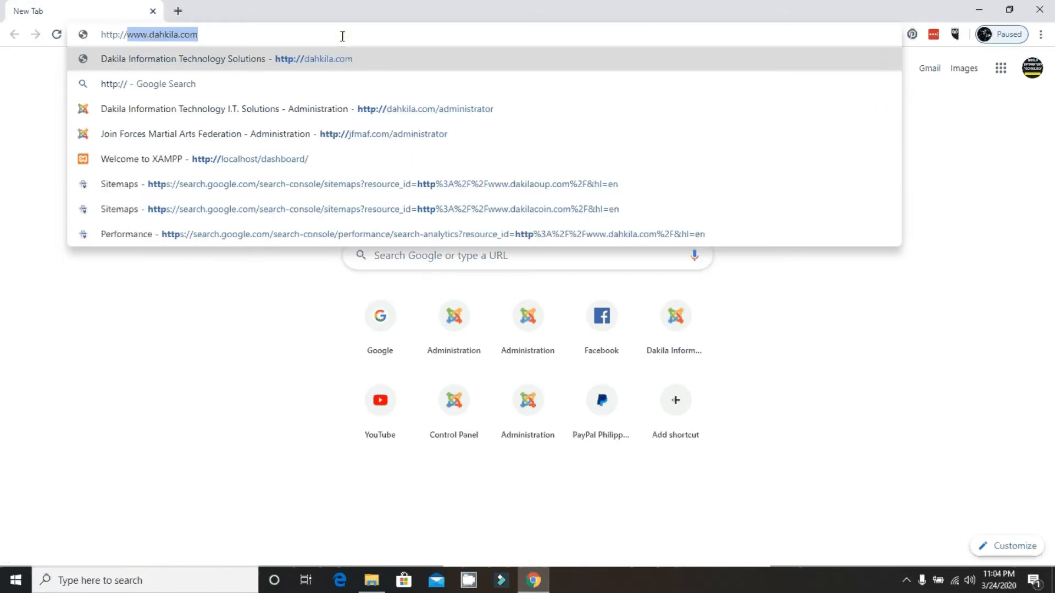
pyautogui.write('loca')
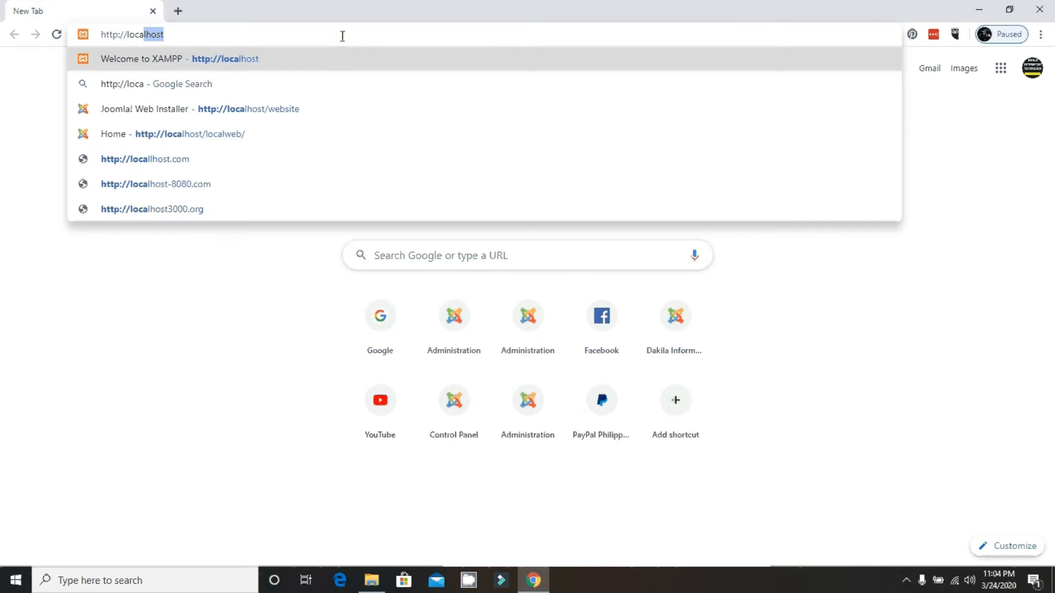
pyautogui.press('Return')
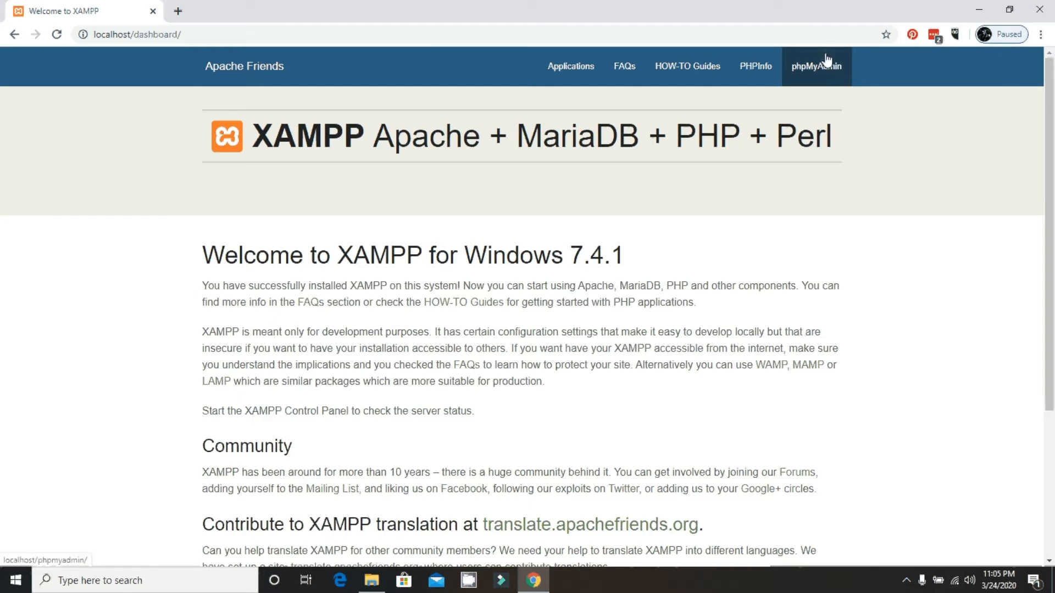
# Open phpMyAdmin and create an empty database named web1.
pyautogui.click(821, 71)
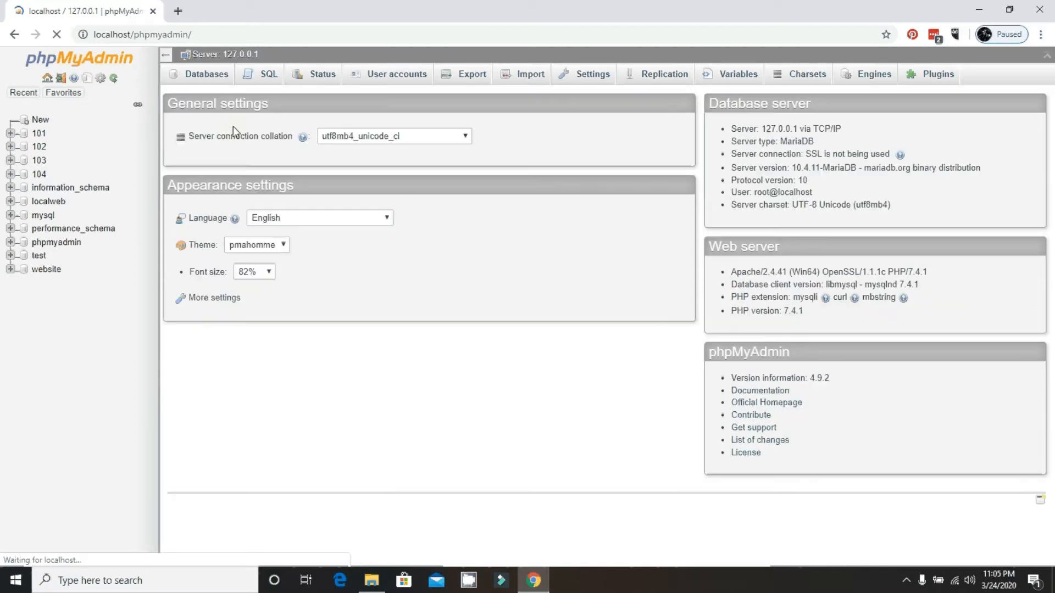
pyautogui.click(205, 80)
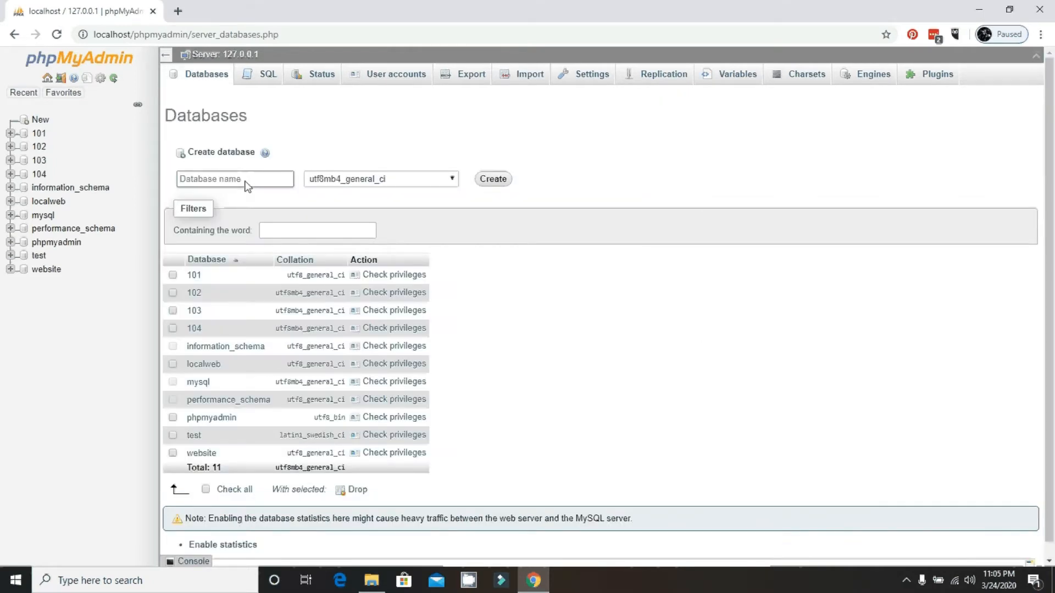
pyautogui.click(245, 182)
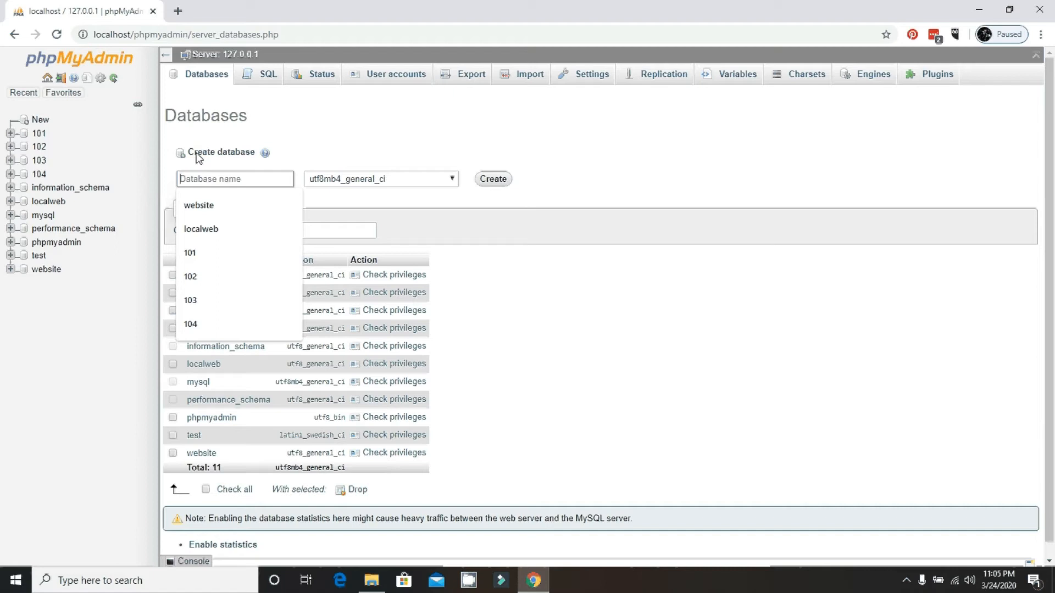
pyautogui.write('web1')
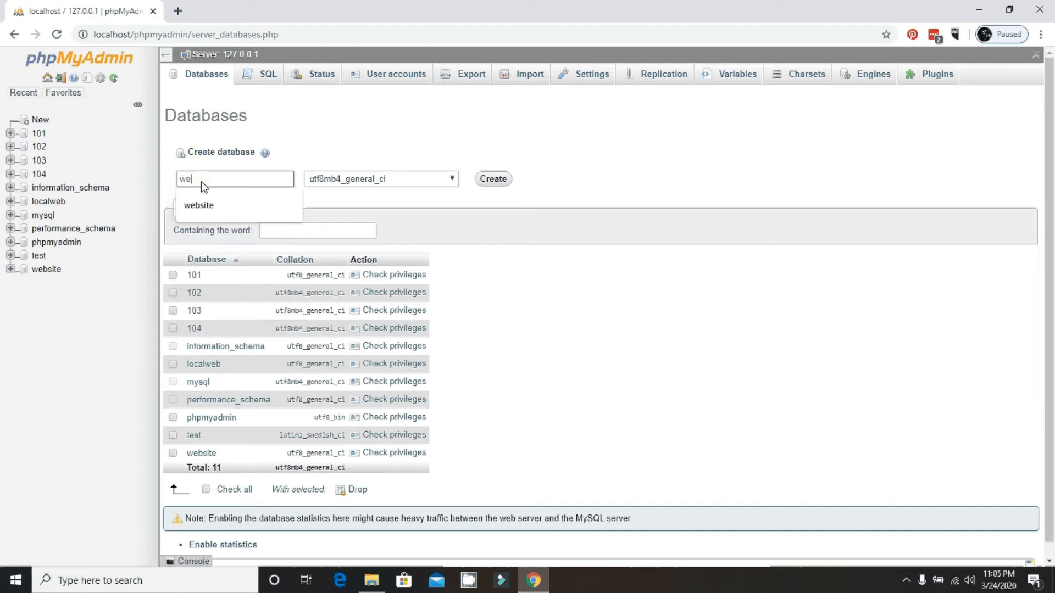
pyautogui.click(493, 183)
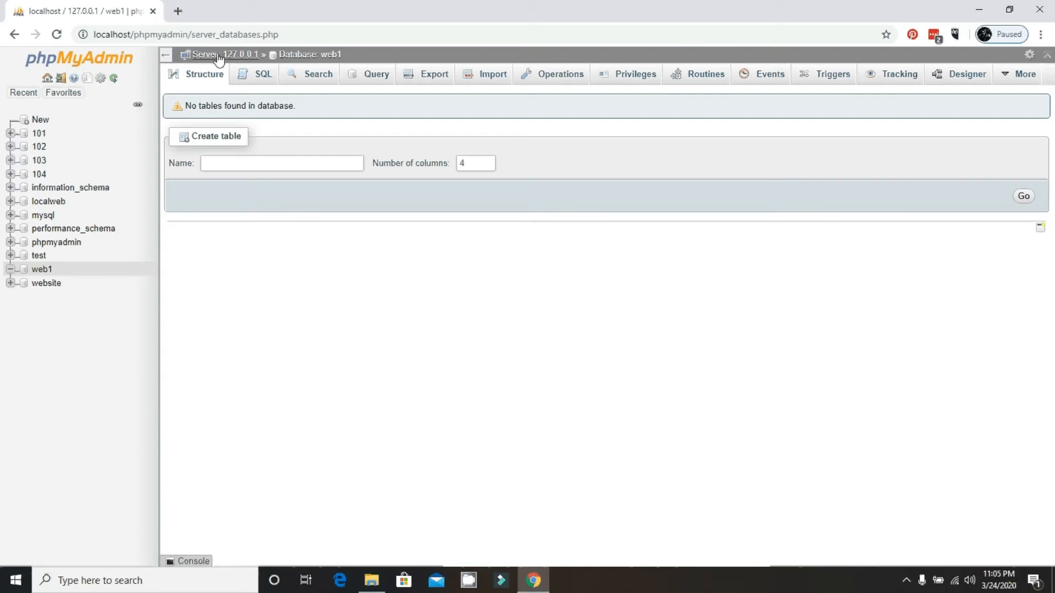
# In a new tab, go to localhost, then localhost/web1 to launch the Joomla Web Installer.
pyautogui.click(178, 12)
pyautogui.write('http:')
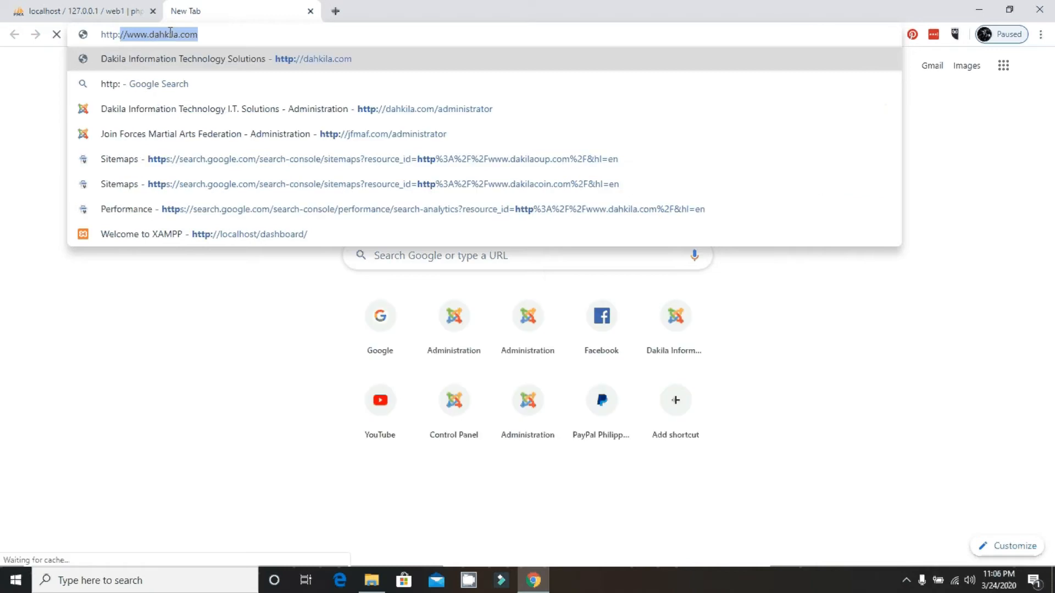
pyautogui.write('//loca')
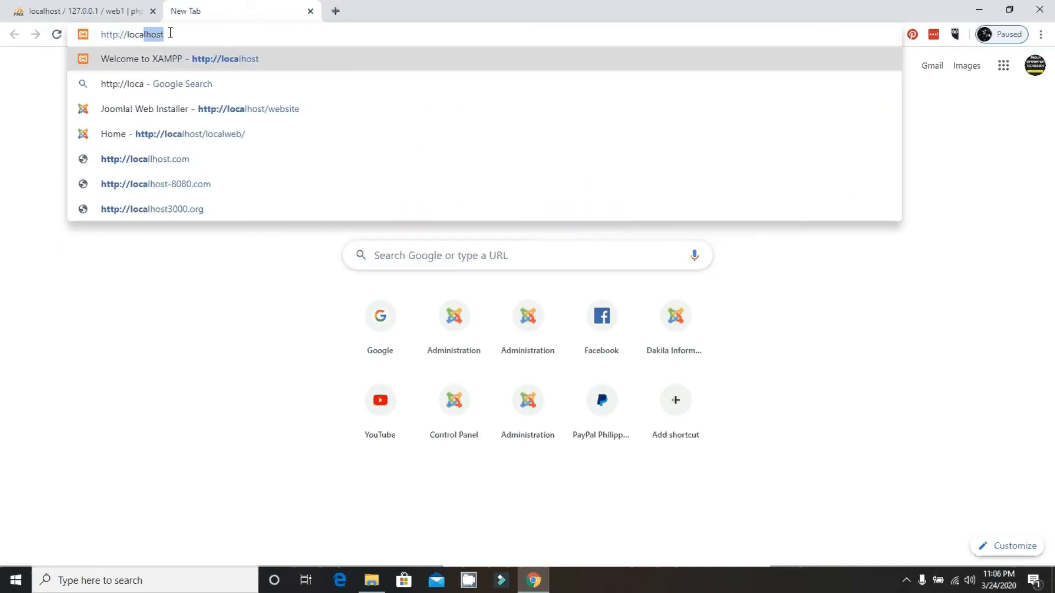
pyautogui.press('Return')
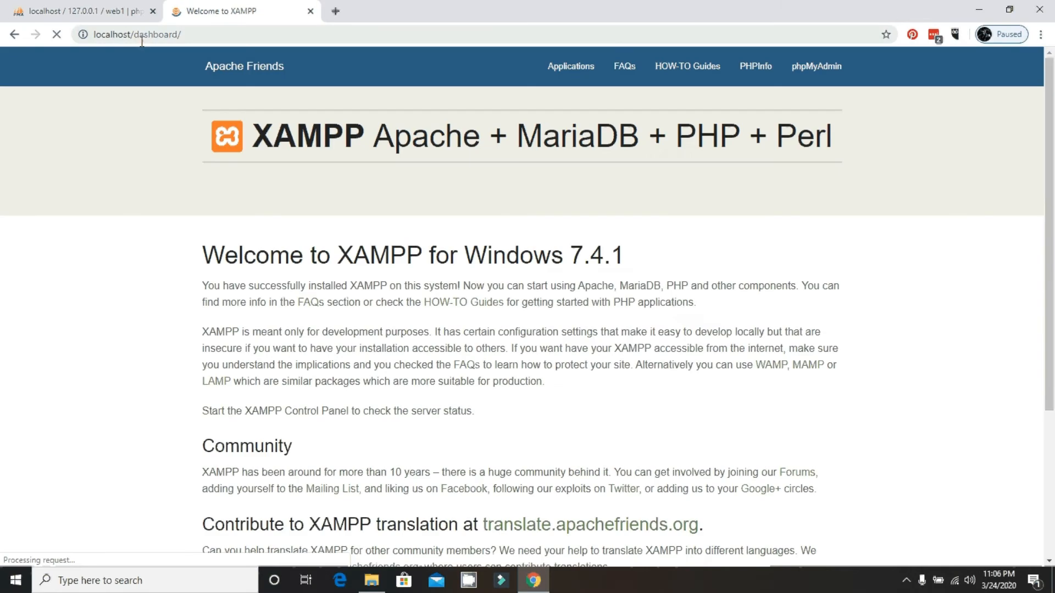
pyautogui.moveTo(134, 35); pyautogui.dragTo(197, 37)
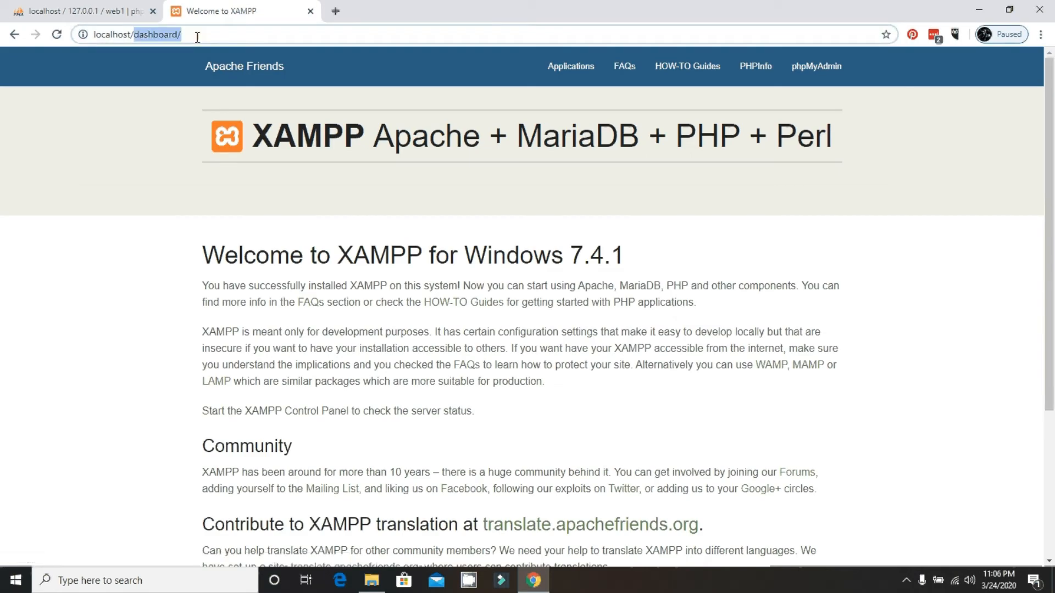
pyautogui.write('web1')
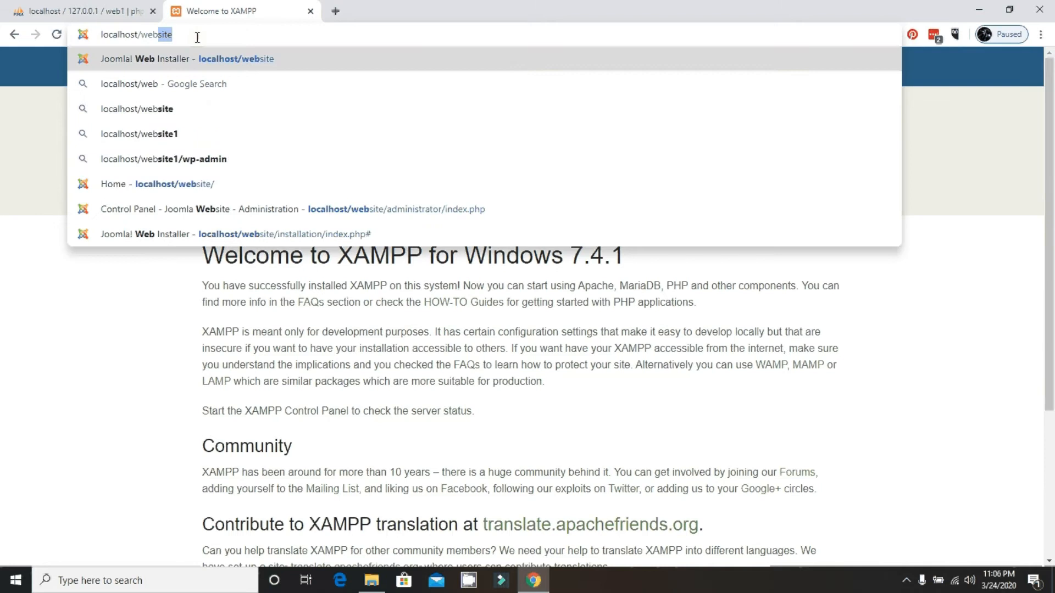
pyautogui.press('Return')
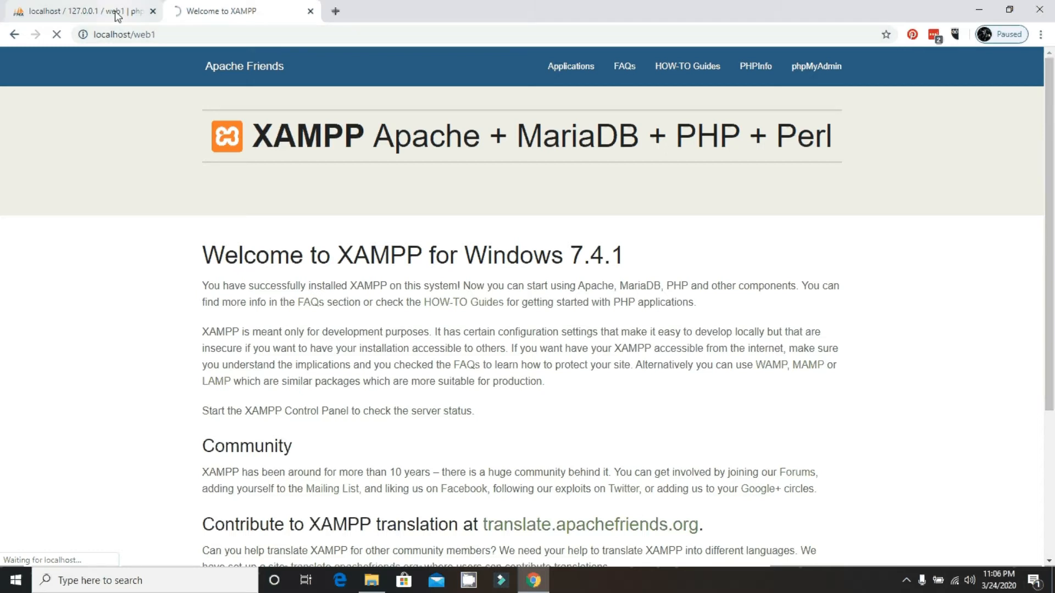
pyautogui.click(239, 35)
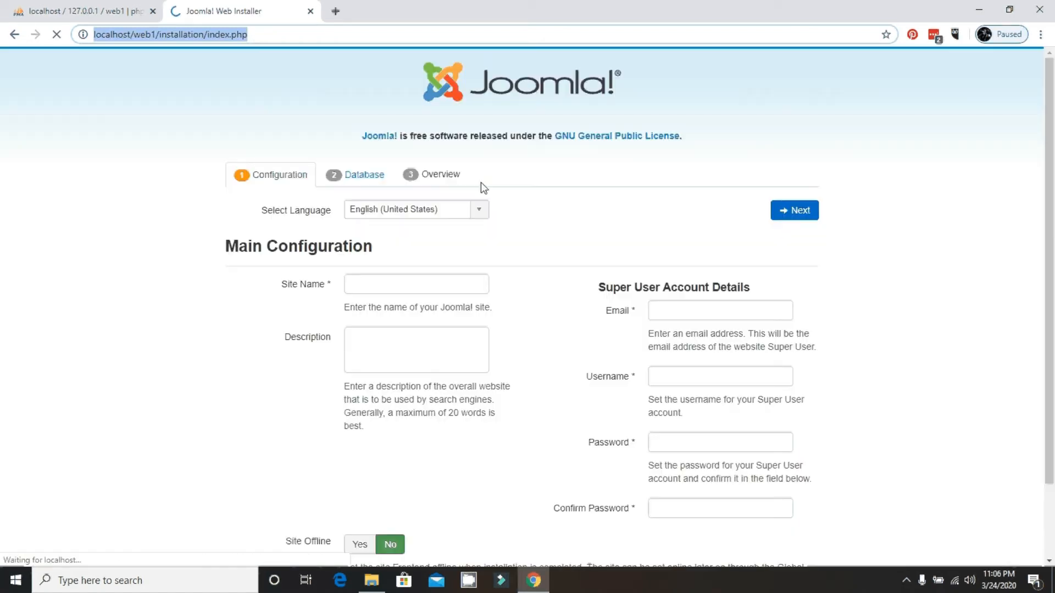
# Enter site name 'Web1 Website' and description 'Welcome to my Web1 Website'.
pyautogui.click(503, 256)
pyautogui.click(432, 280)
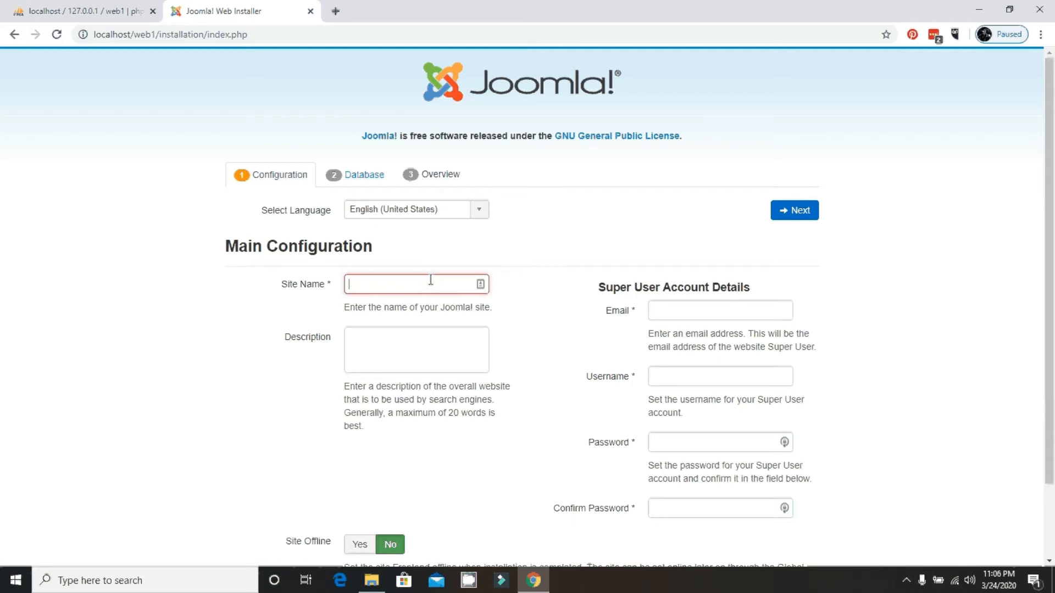
pyautogui.scroll(-1, 431, 280)
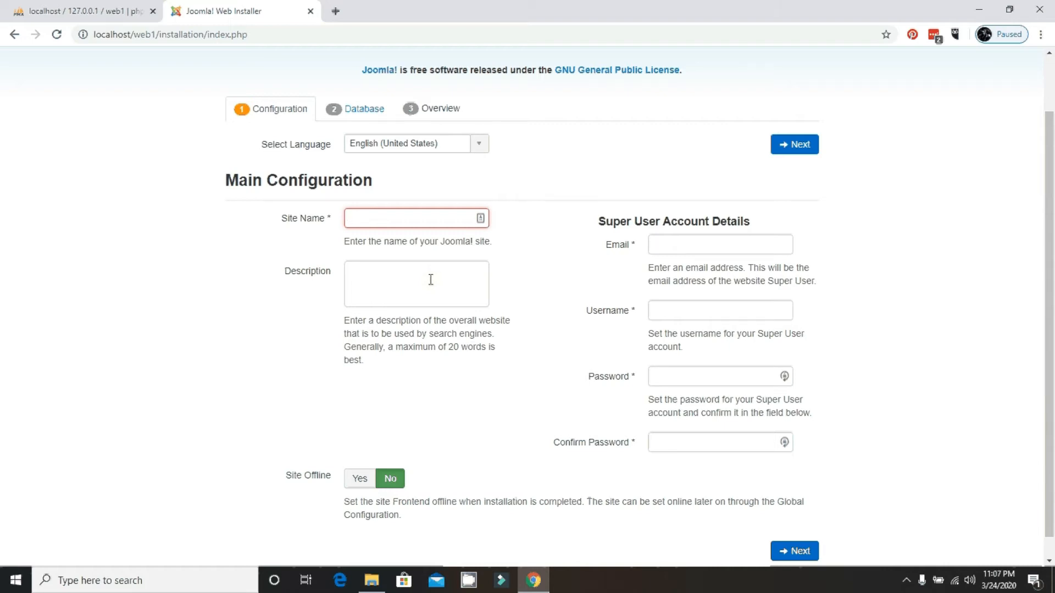
pyautogui.write('We')
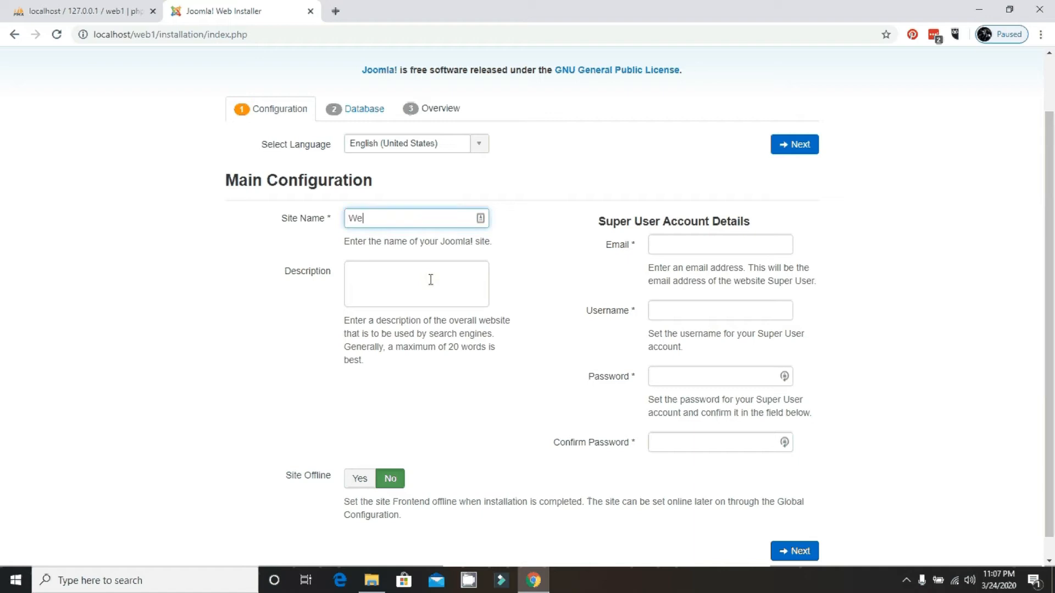
pyautogui.write('b1 Website')
pyautogui.click(431, 280)
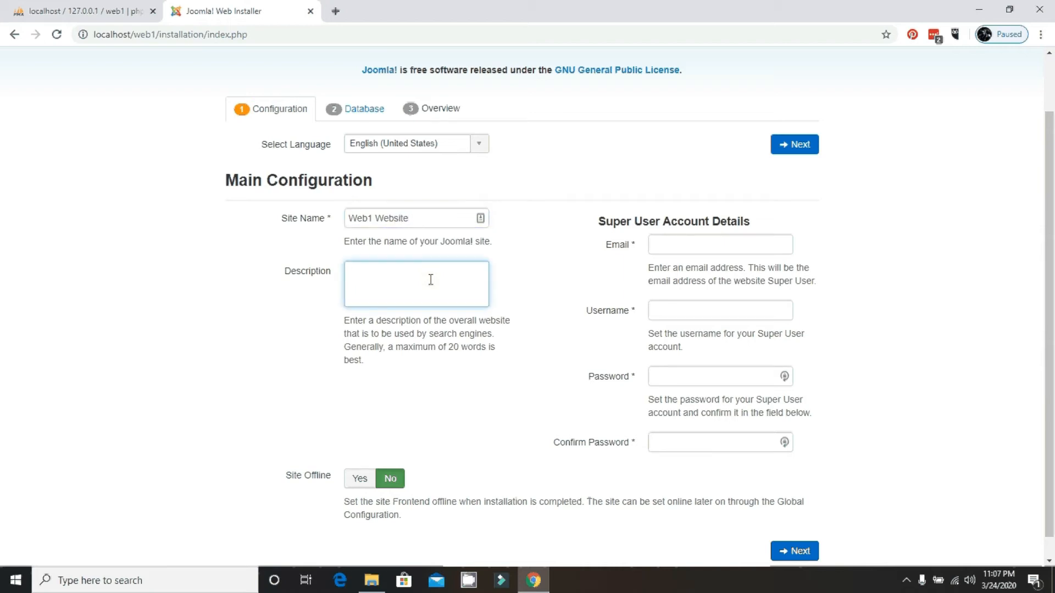
pyautogui.write('Welcome to my Web1 Website')
# Fill in the super user email, username and password, then submit to reach Database Configuration.
pyautogui.press('Tab')
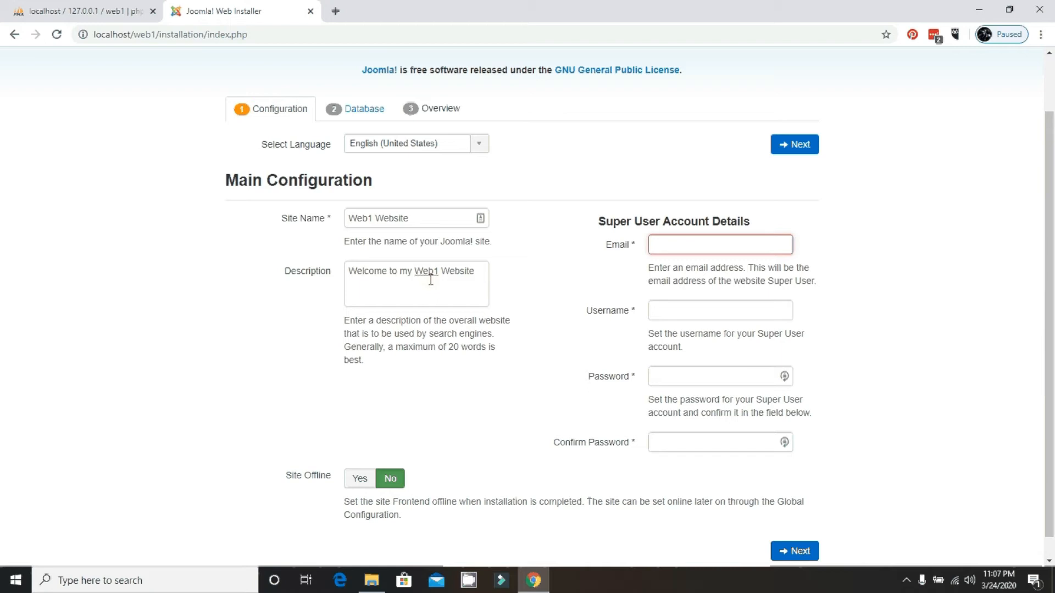
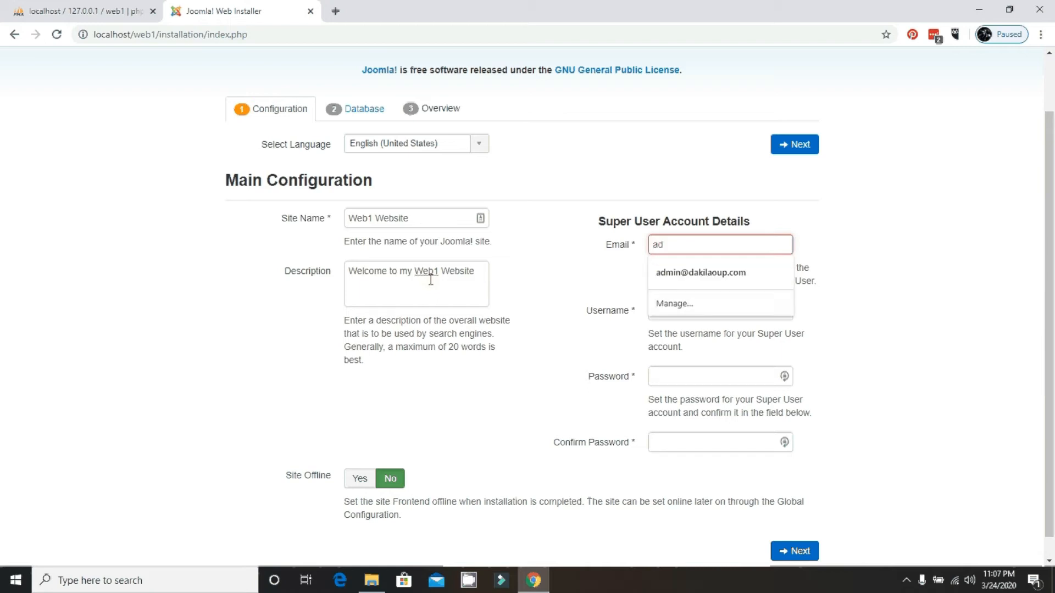
pyautogui.press('Tab')
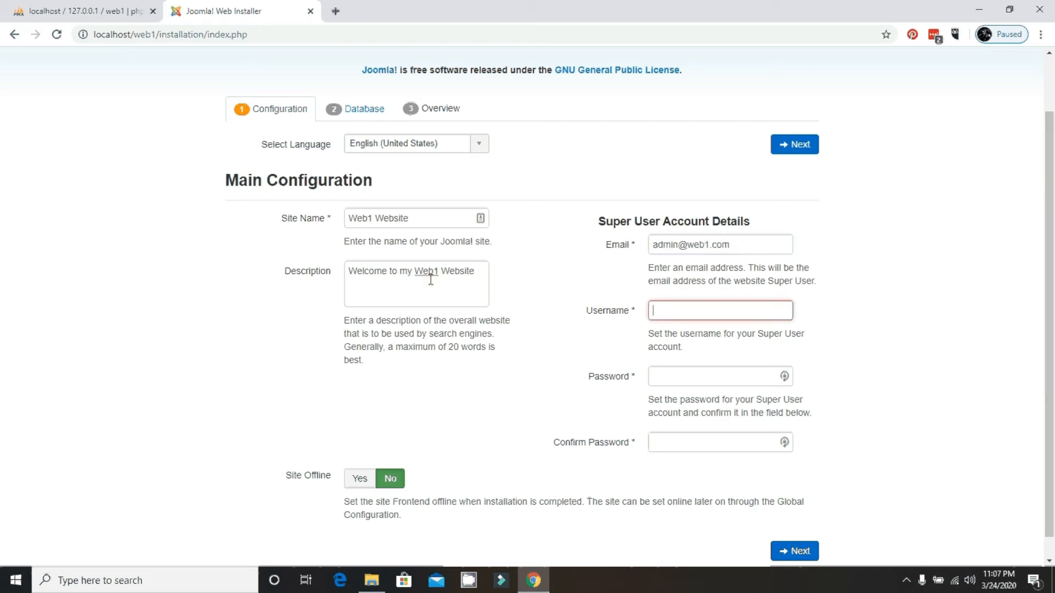
pyautogui.write('admin')
pyautogui.press('Tab')
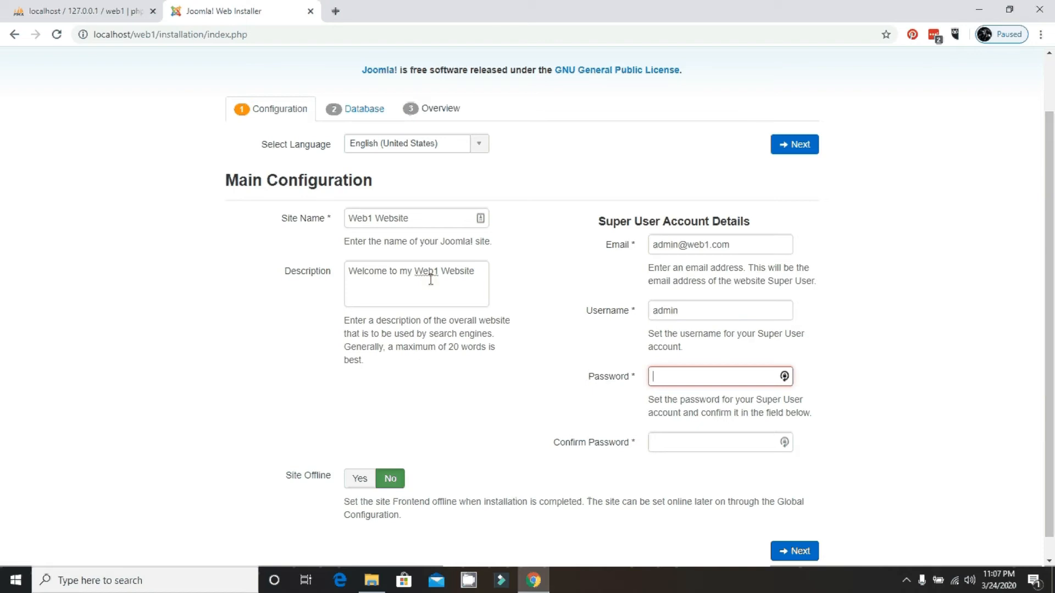
pyautogui.write('admin')
pyautogui.press('Tab')
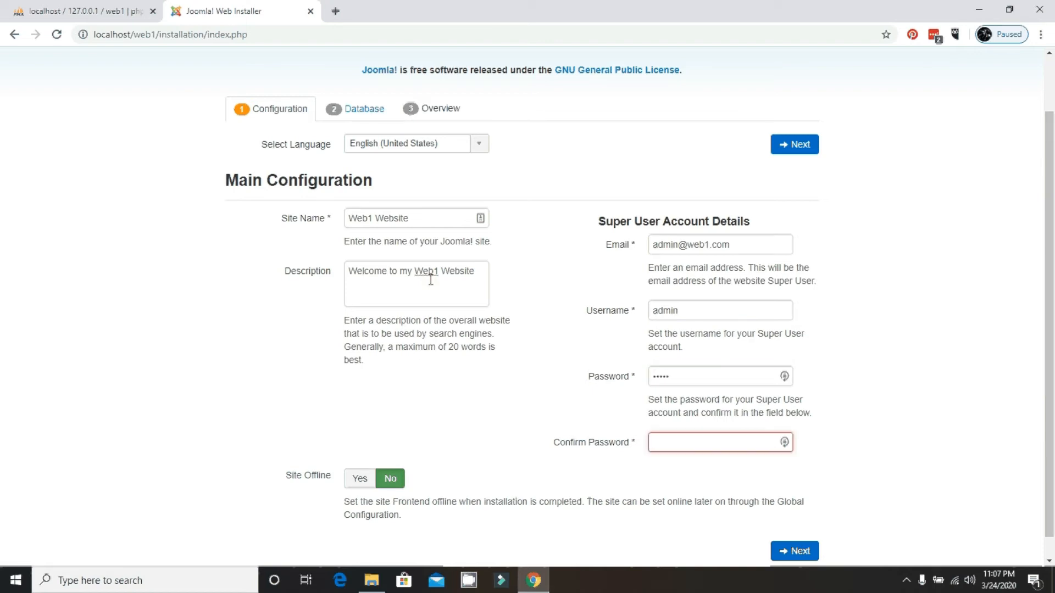
pyautogui.write('admin')
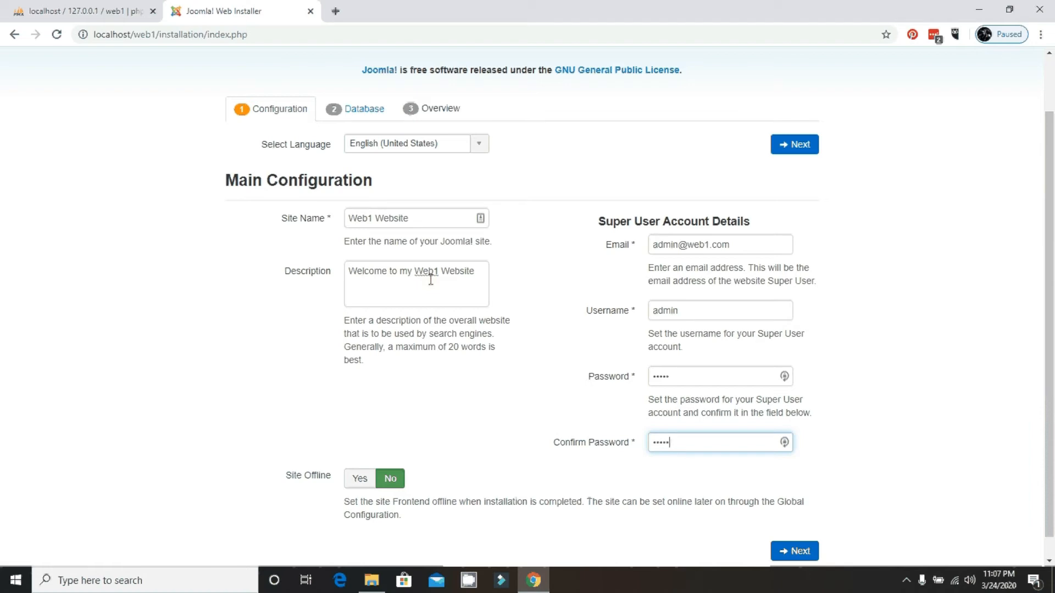
pyautogui.click(796, 145)
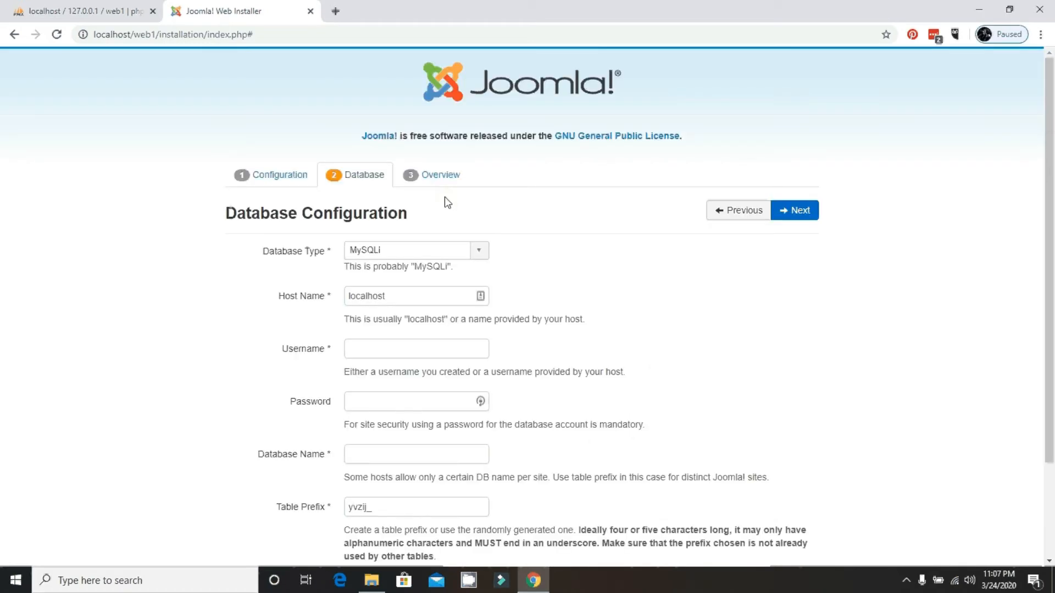
pyautogui.click(96, 8)
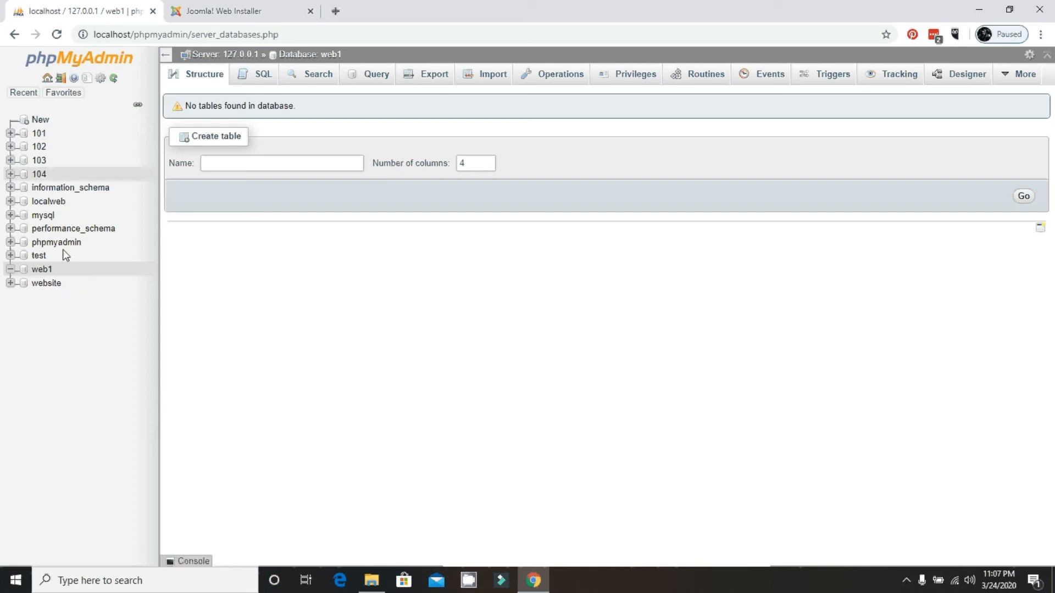
# Check phpMyAdmin's server overview for the MariaDB server type, user and utf8mb4 charset.
pyautogui.click(213, 55)
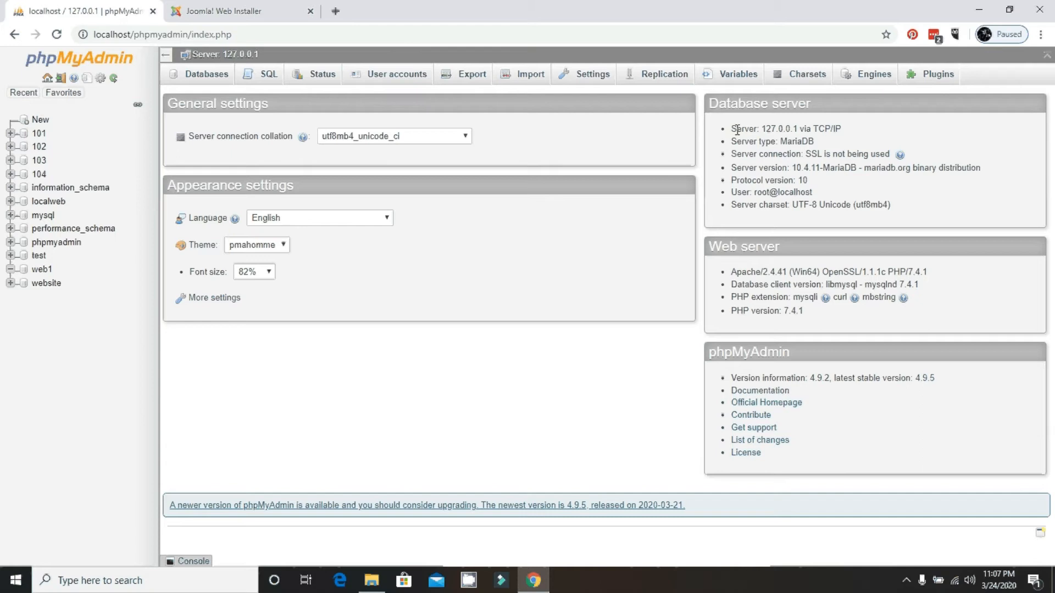
pyautogui.moveTo(734, 141); pyautogui.dragTo(756, 156)
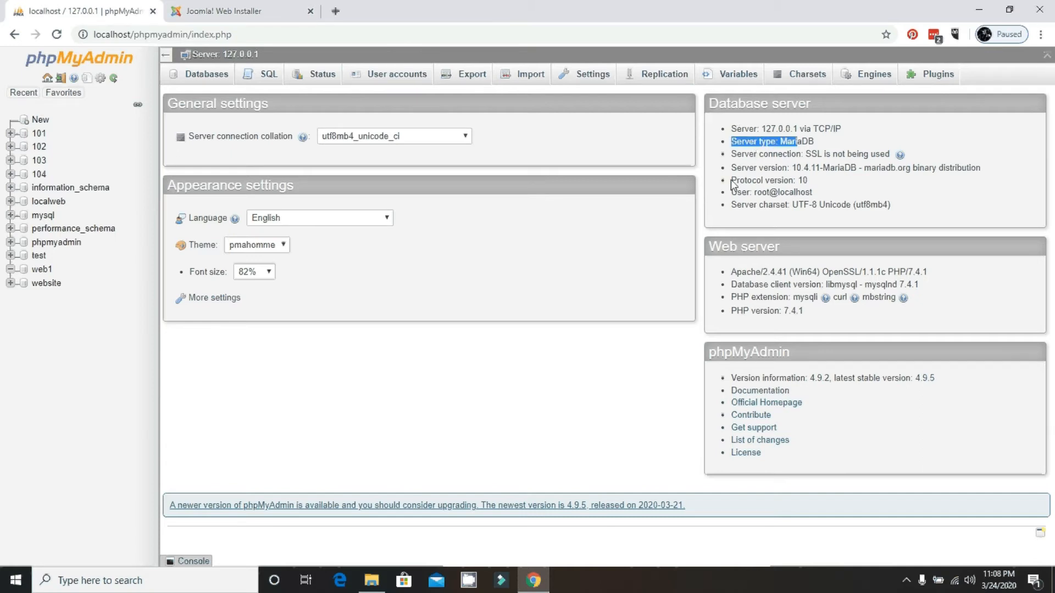
pyautogui.moveTo(731, 192); pyautogui.dragTo(781, 195)
pyautogui.click(812, 192)
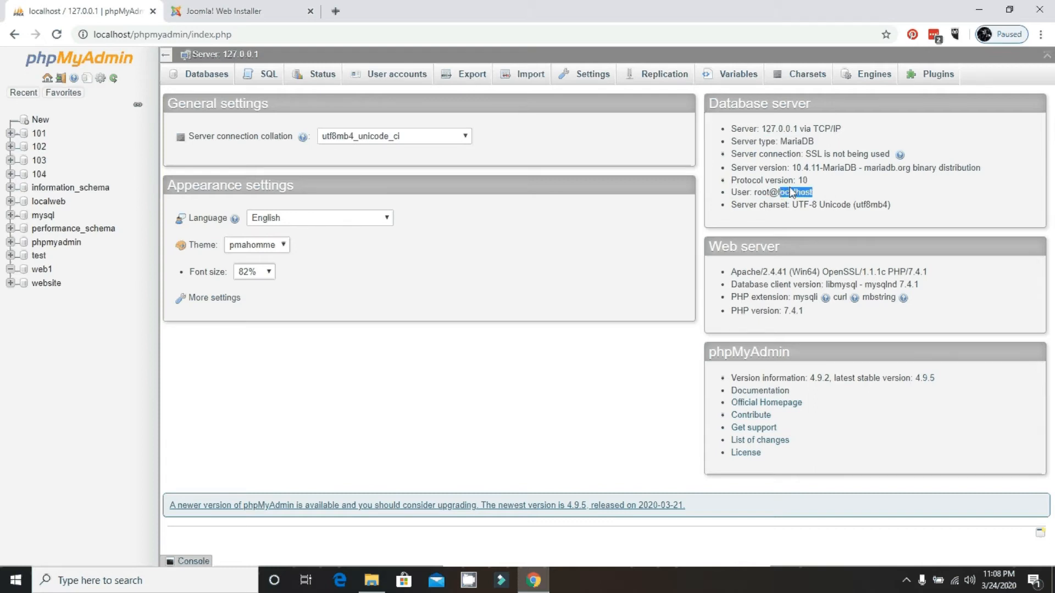
pyautogui.click(733, 208)
pyautogui.moveTo(731, 206); pyautogui.dragTo(896, 211)
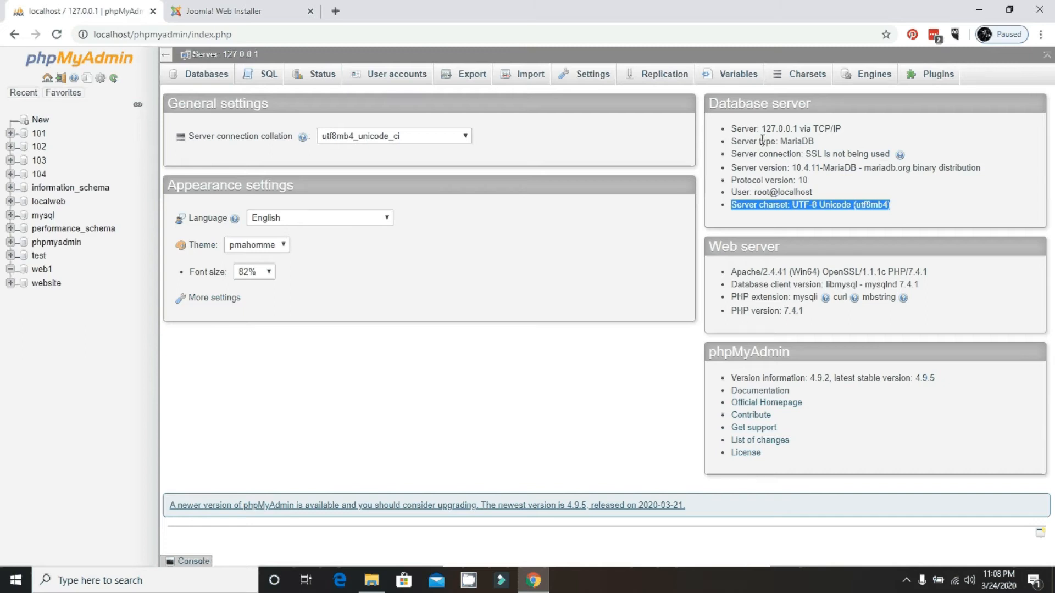
pyautogui.click(245, 16)
# Set database username root, leave the password empty, and enter database name web1.
pyautogui.click(404, 355)
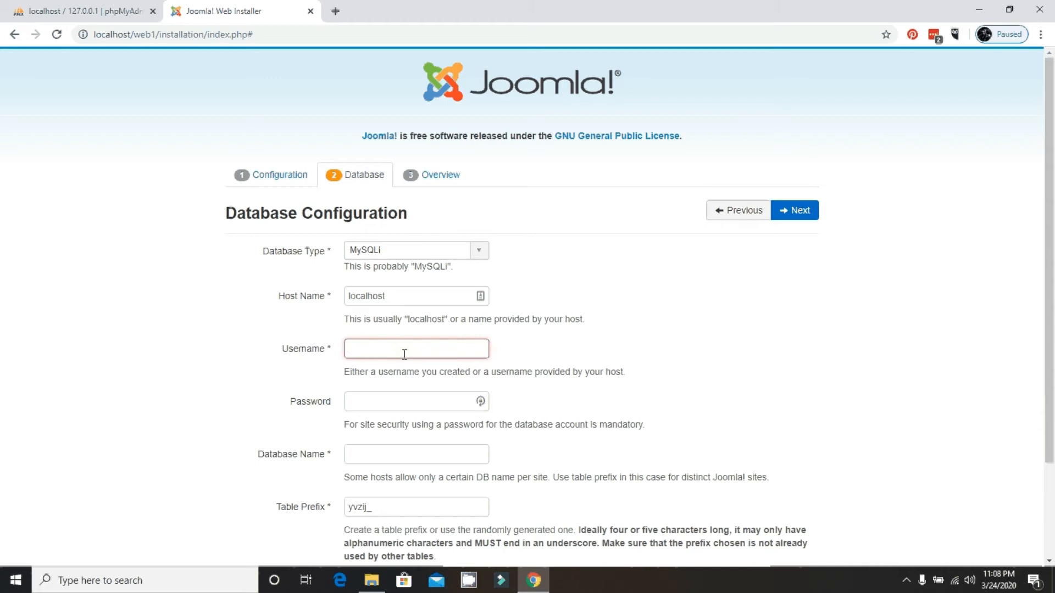
pyautogui.write('root')
pyautogui.press('Tab')
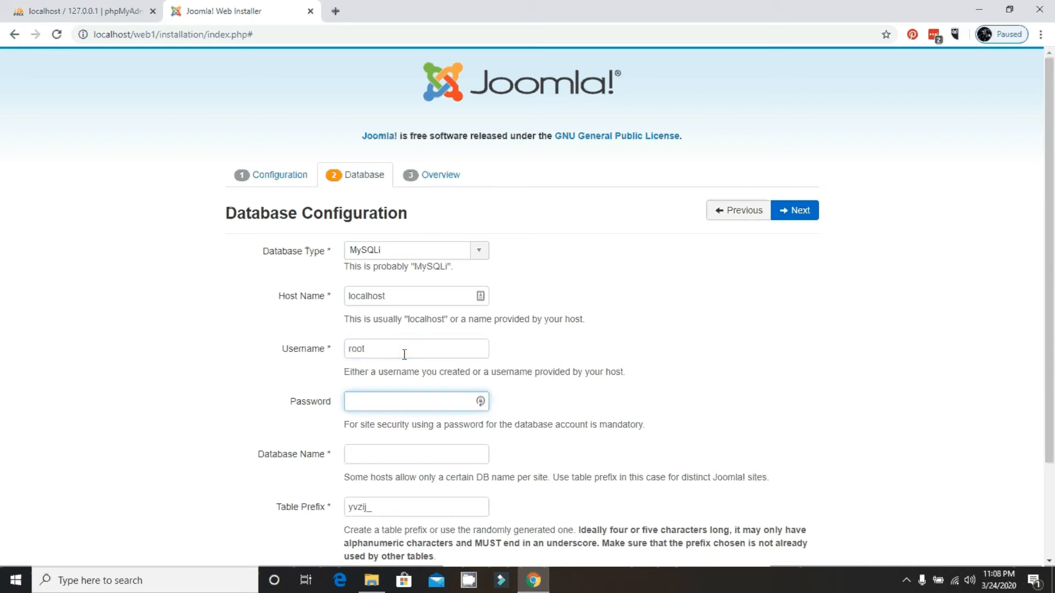
pyautogui.press('Tab')
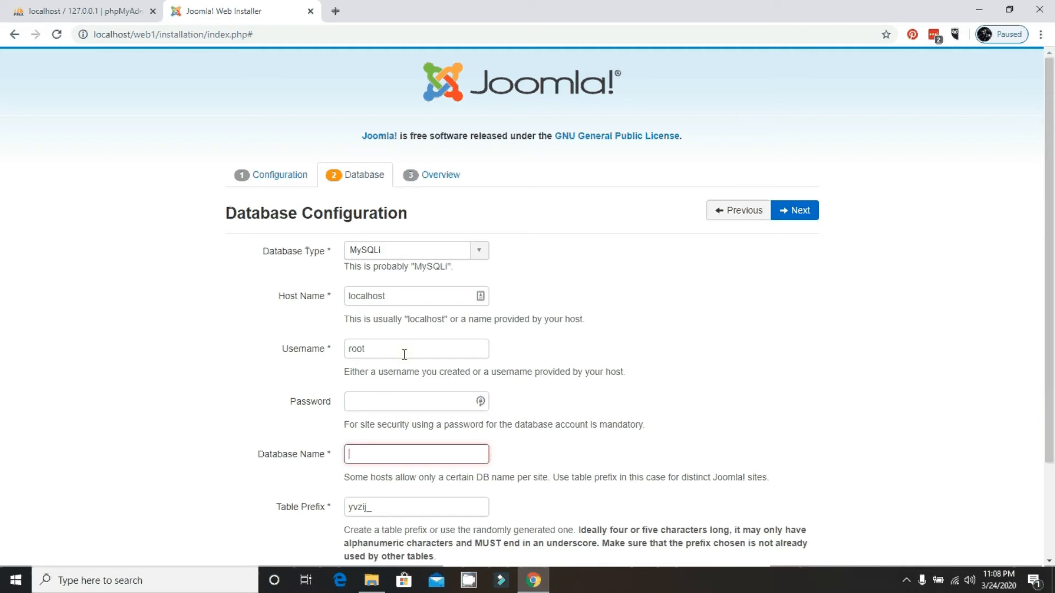
pyautogui.click(82, 11)
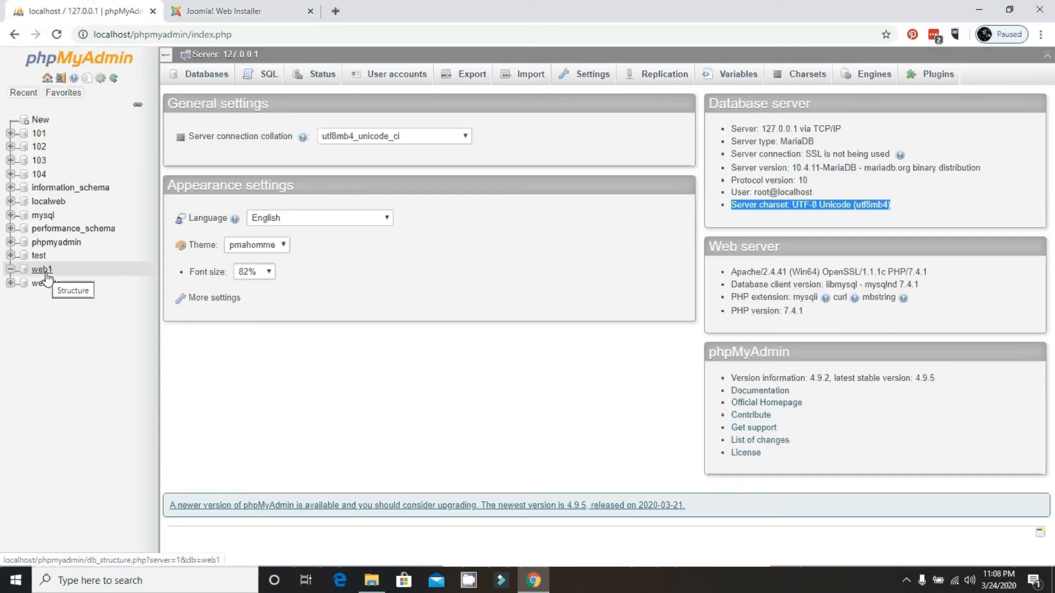
pyautogui.hotkey('ctrl', 'Tab')
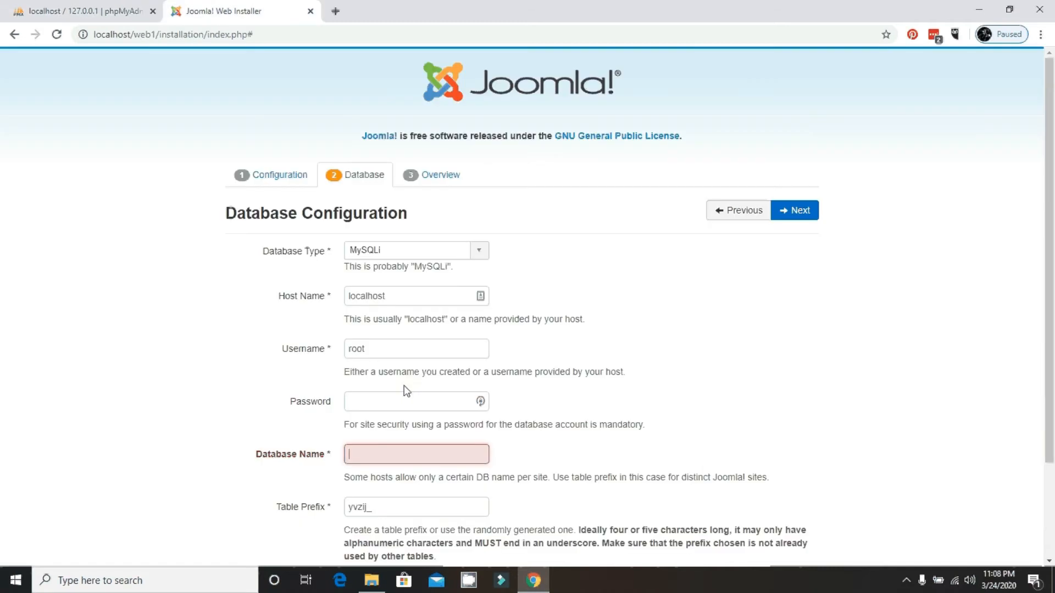
pyautogui.write('web')
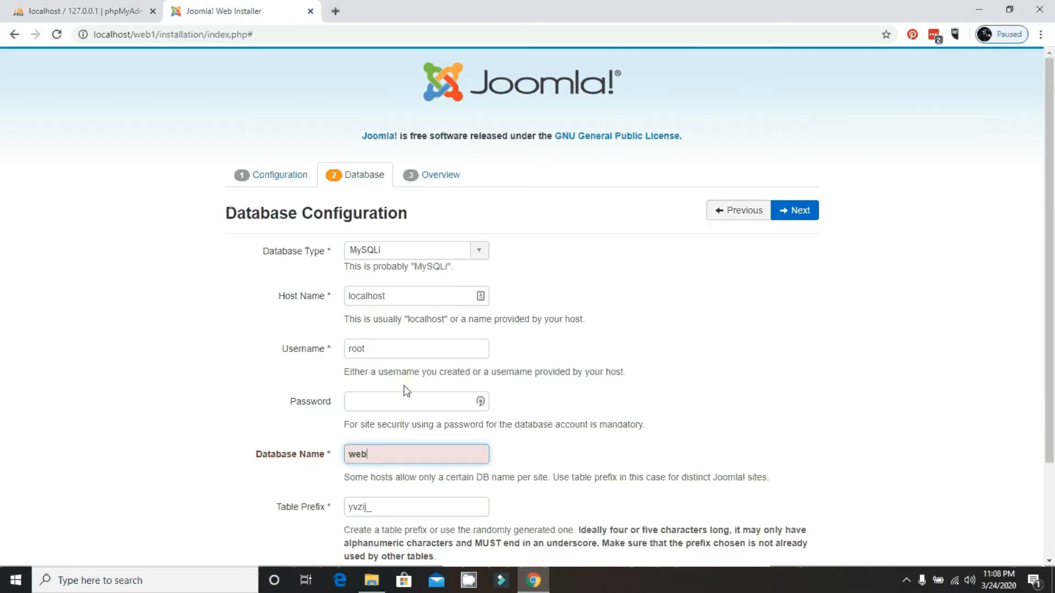
pyautogui.write('1')
pyautogui.scroll(-2, 572, 313)
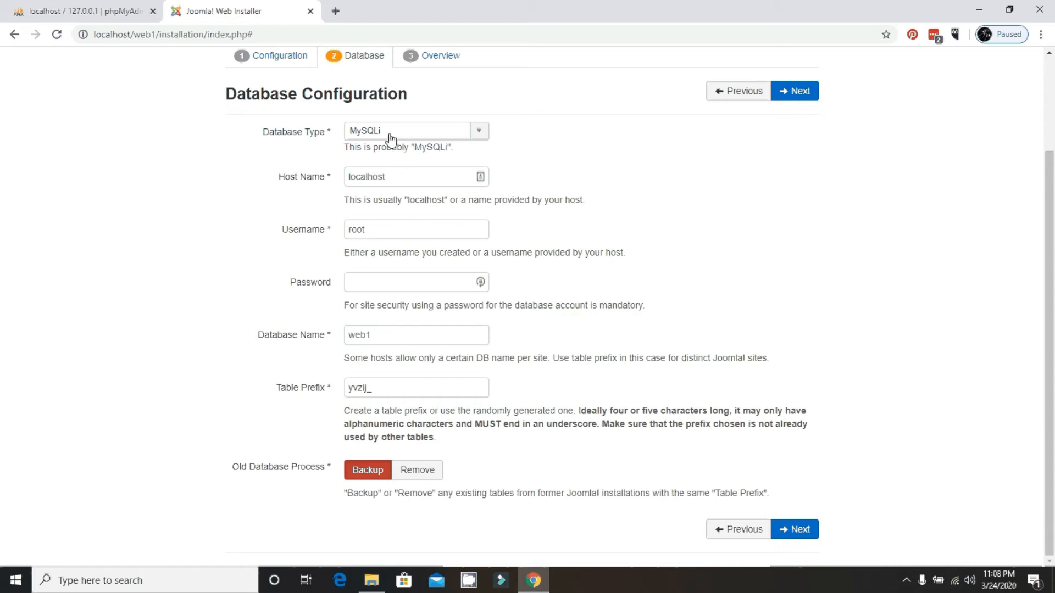
# Review the Overview summary of Web1 Website and the web1 database, then start the installation.
pyautogui.click(397, 177)
pyautogui.click(800, 95)
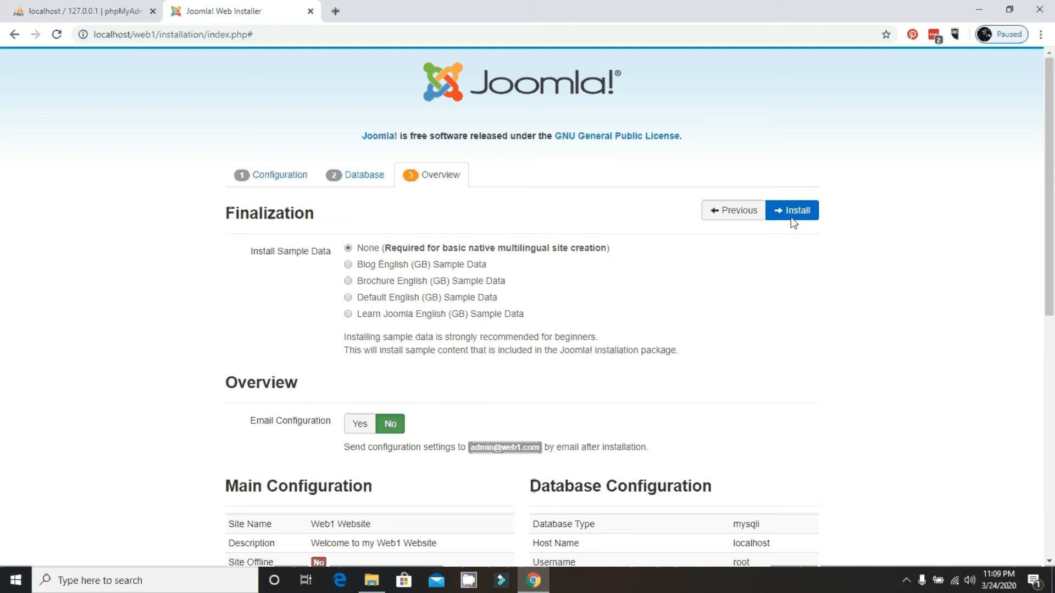
pyautogui.scroll(-3, 803, 216)
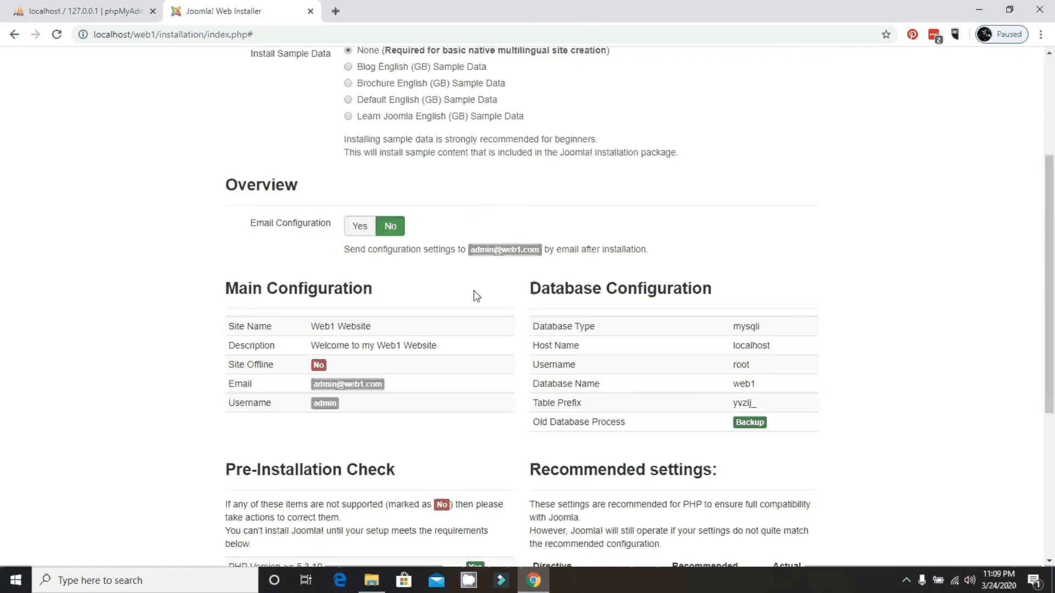
pyautogui.moveTo(231, 185); pyautogui.dragTo(797, 439)
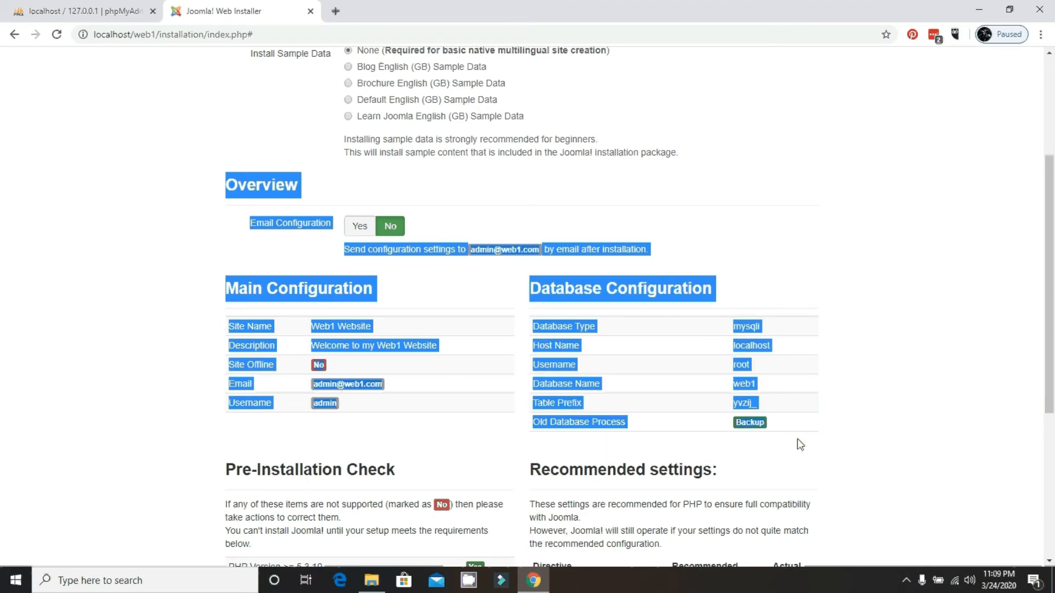
pyautogui.click(827, 420)
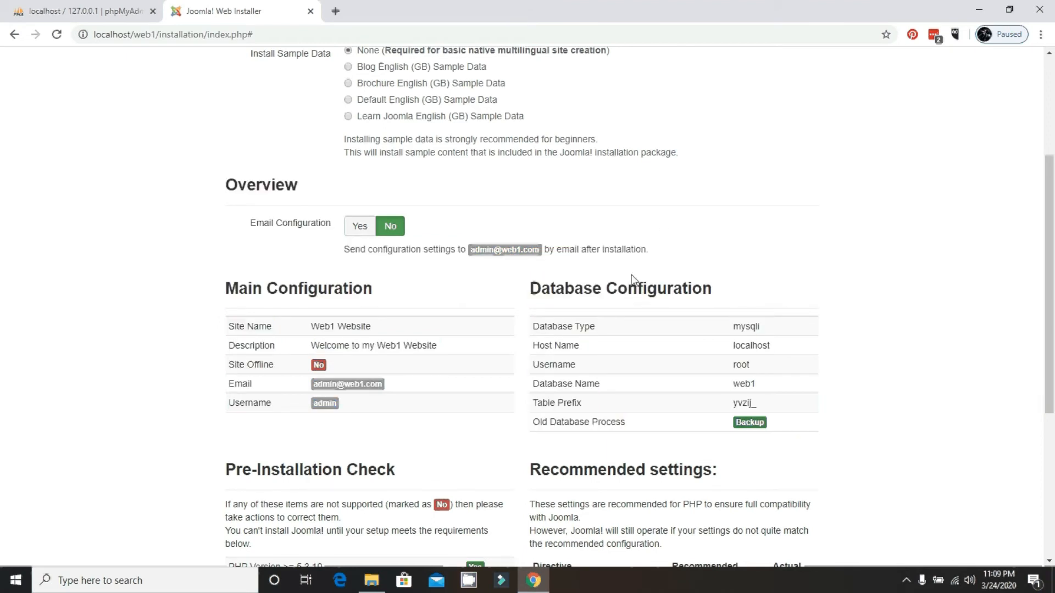
pyautogui.scroll(3, 662, 223)
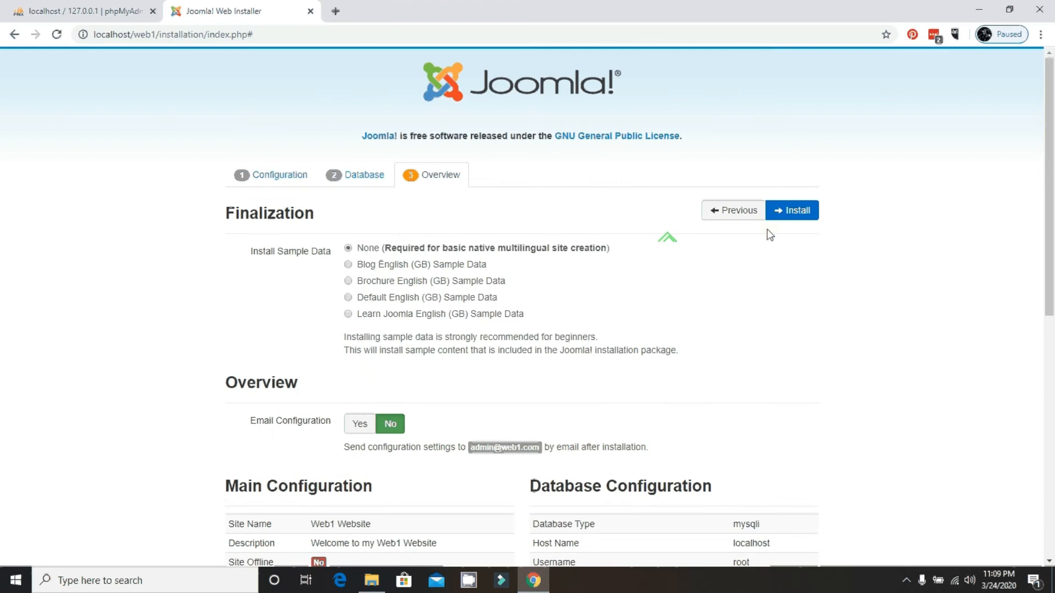
pyautogui.click(782, 215)
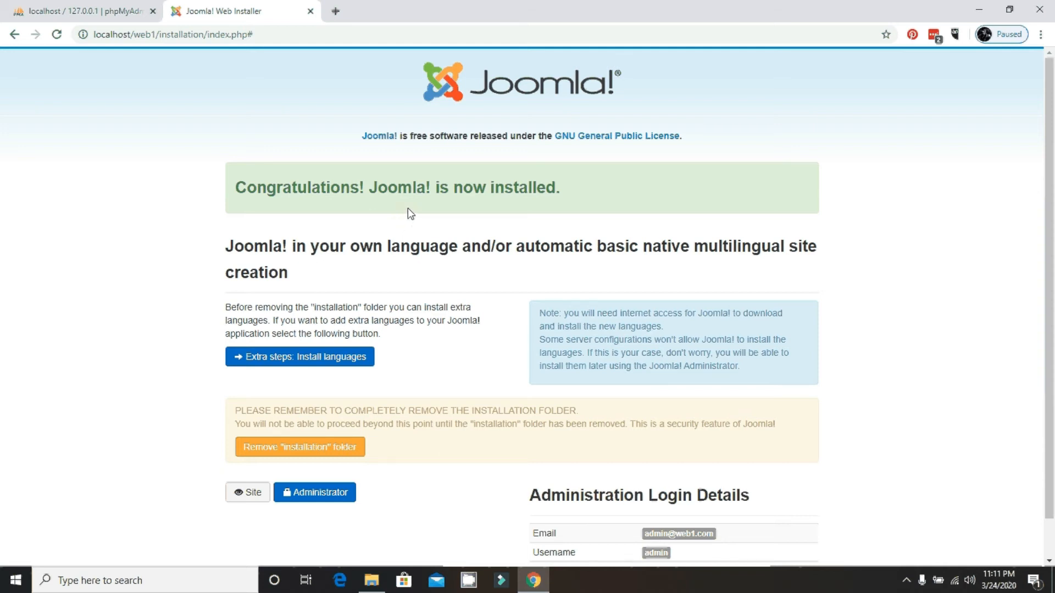
# Wait for Joomla to finish installing and scroll the congratulations page.
pyautogui.scroll(-1, 408, 207)
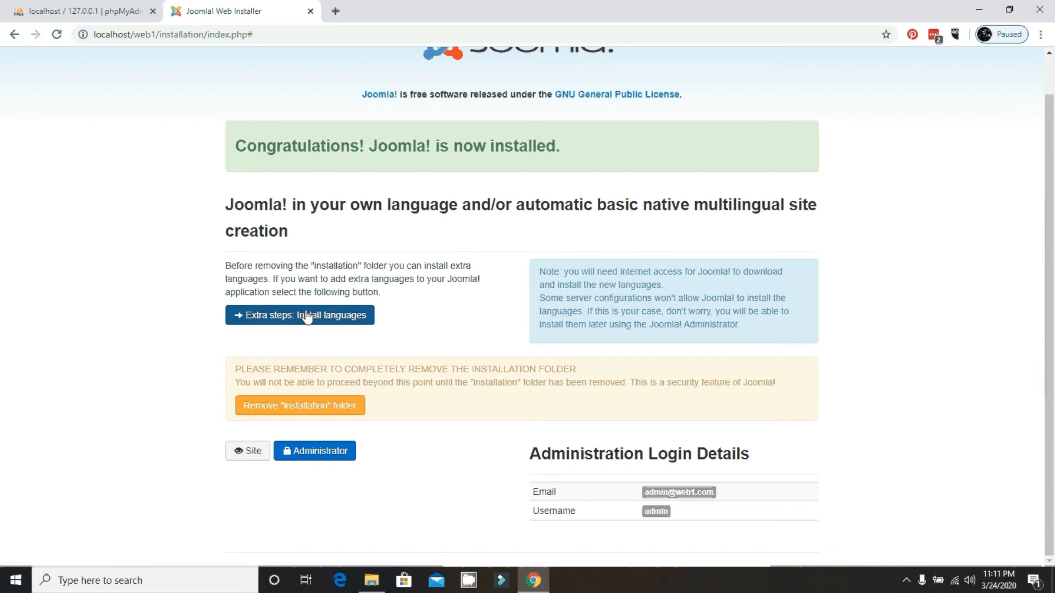
# Remove the installation folder, open Administrator and Site in new tabs, and view the front page.
pyautogui.click(320, 410)
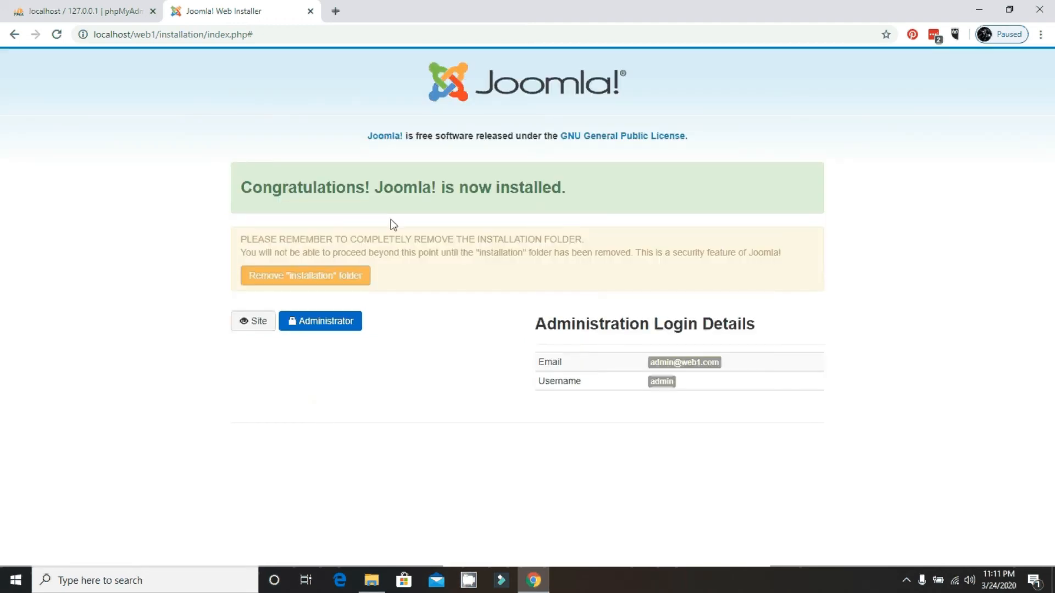
pyautogui.rightClick(339, 327)
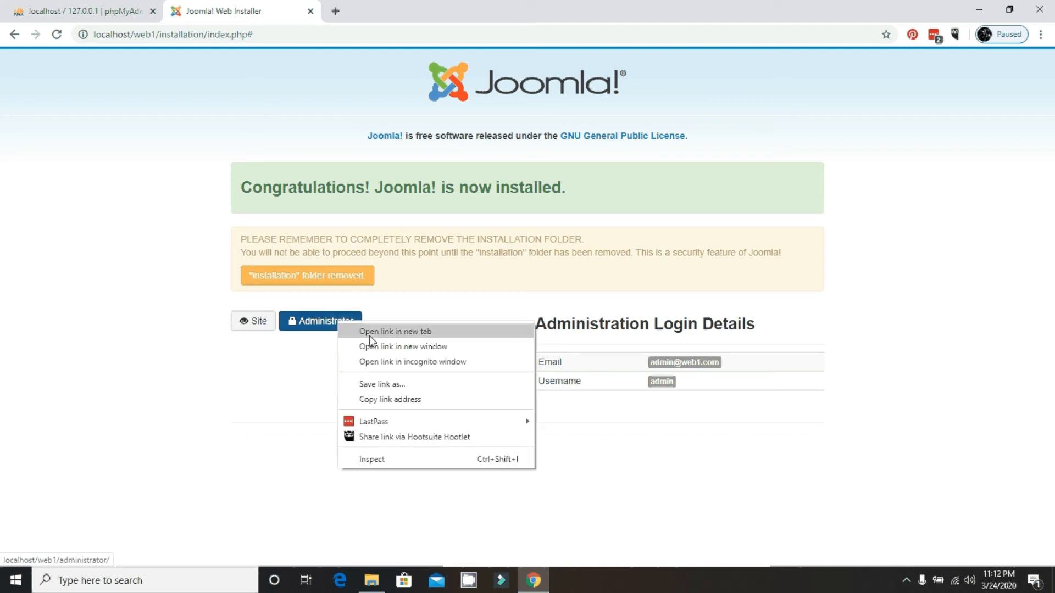
pyautogui.click(397, 331)
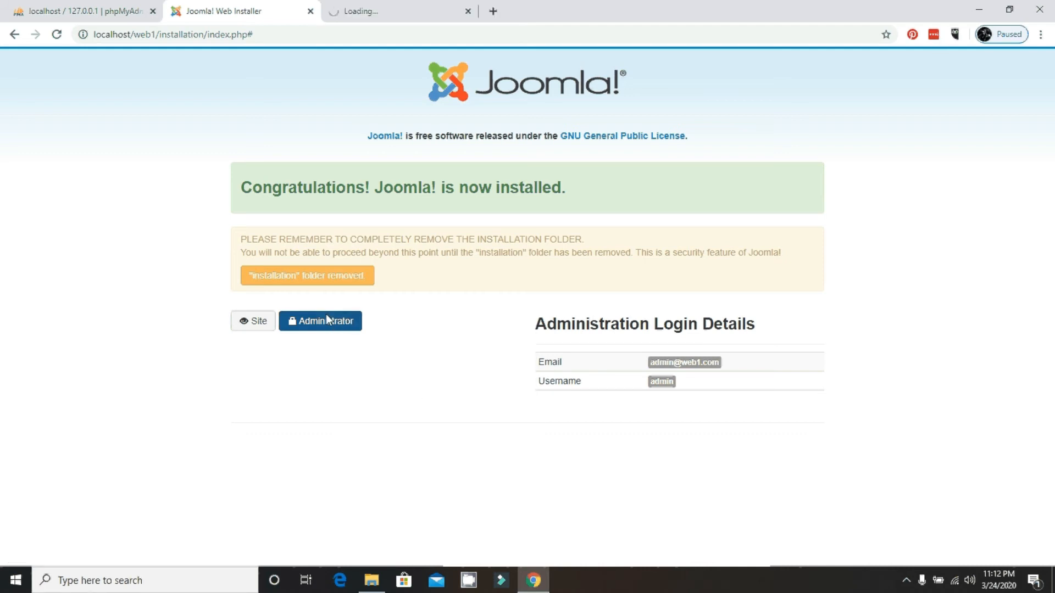
pyautogui.rightClick(256, 332)
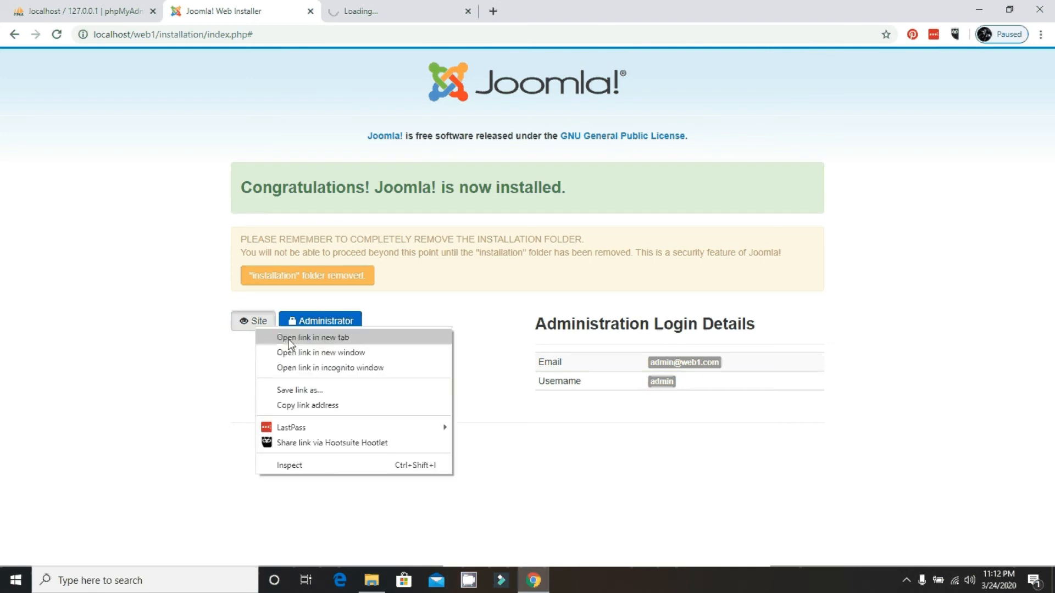
pyautogui.click(289, 339)
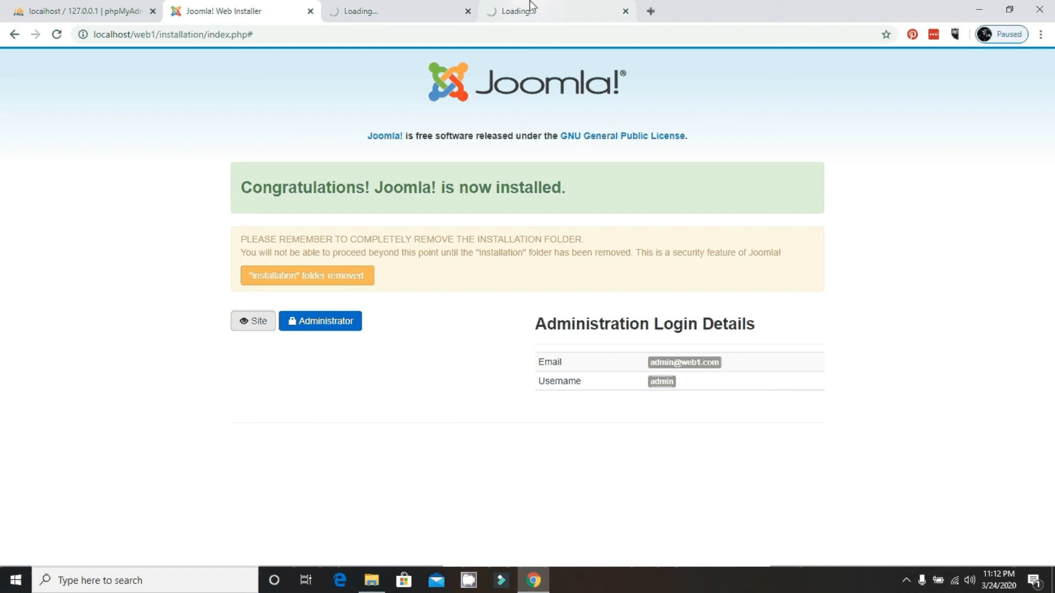
pyautogui.click(531, 6)
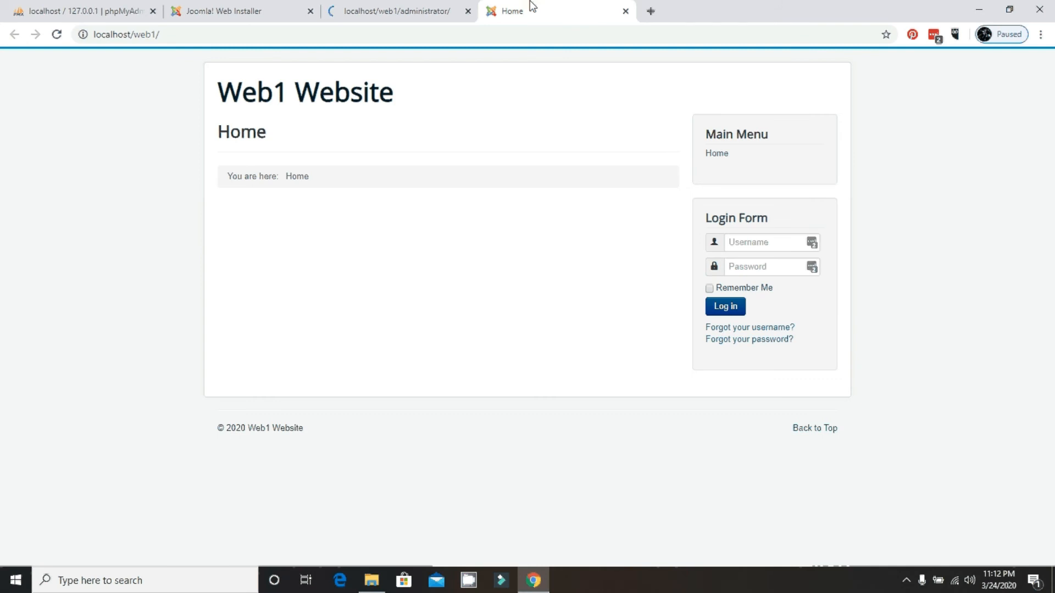
# Inspect the site address, then go to the administrator login form's password field.
pyautogui.moveTo(190, 36); pyautogui.dragTo(55, 47)
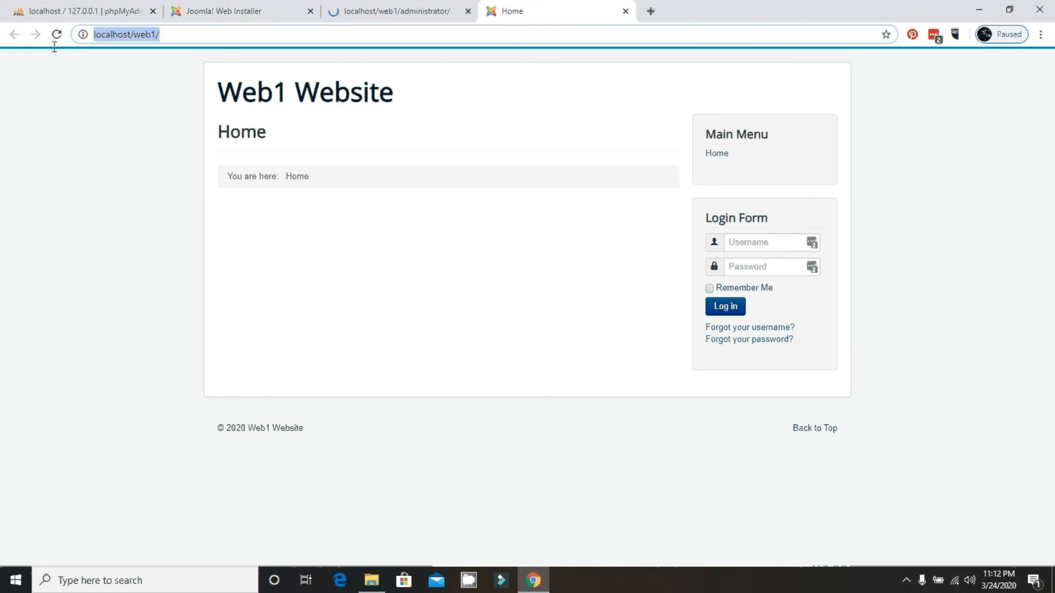
pyautogui.click(186, 33)
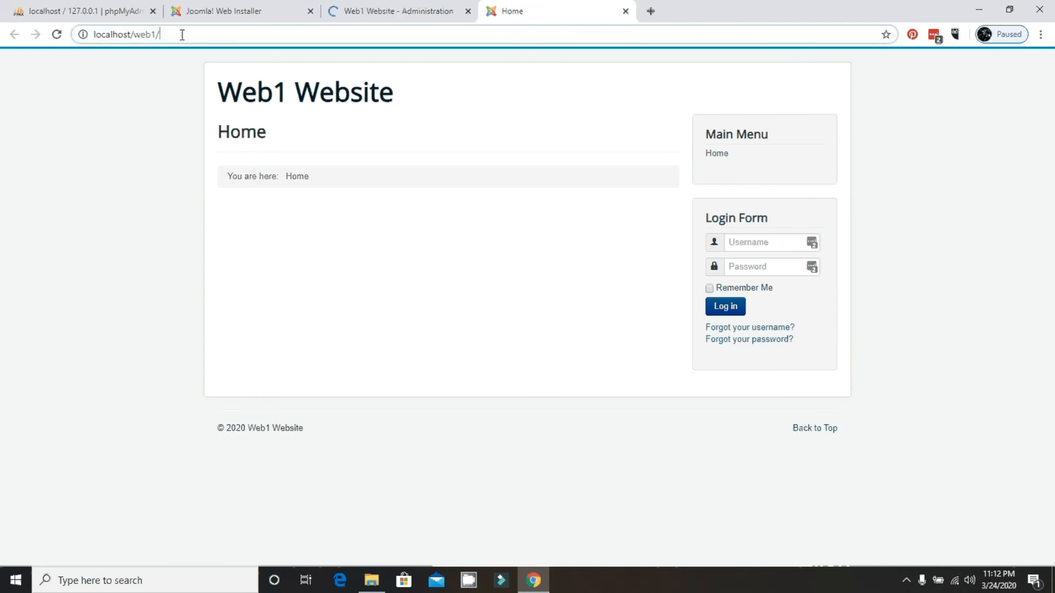
pyautogui.moveTo(181, 35); pyautogui.dragTo(90, 35)
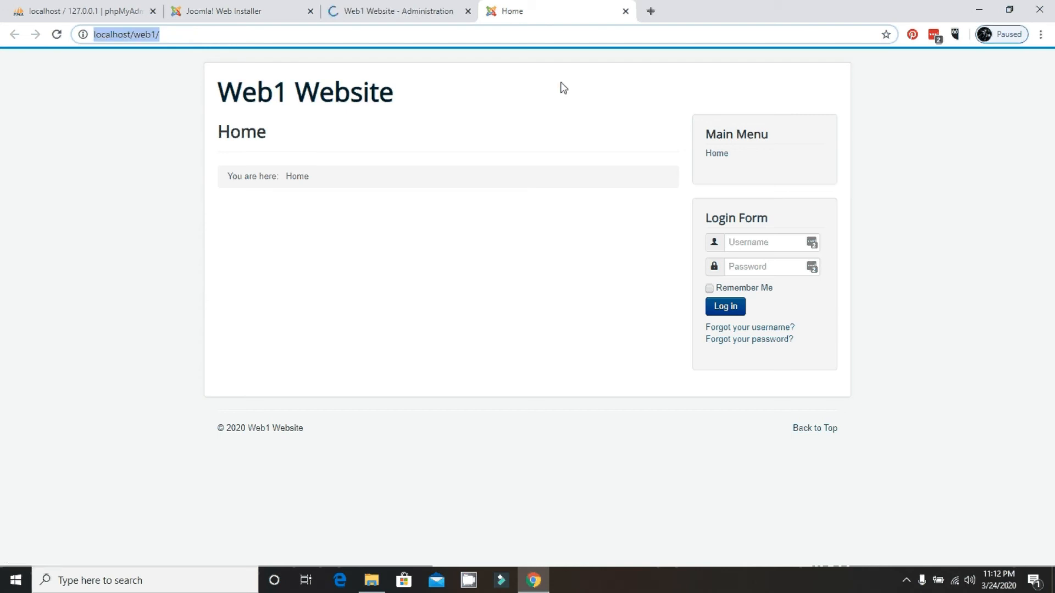
pyautogui.click(416, 6)
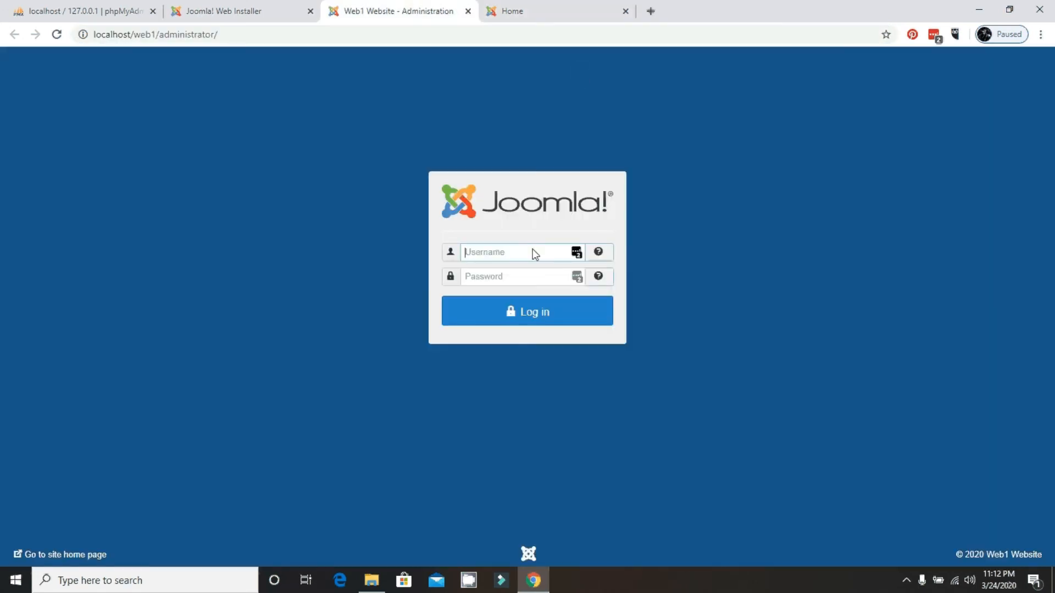
pyautogui.click(521, 270)
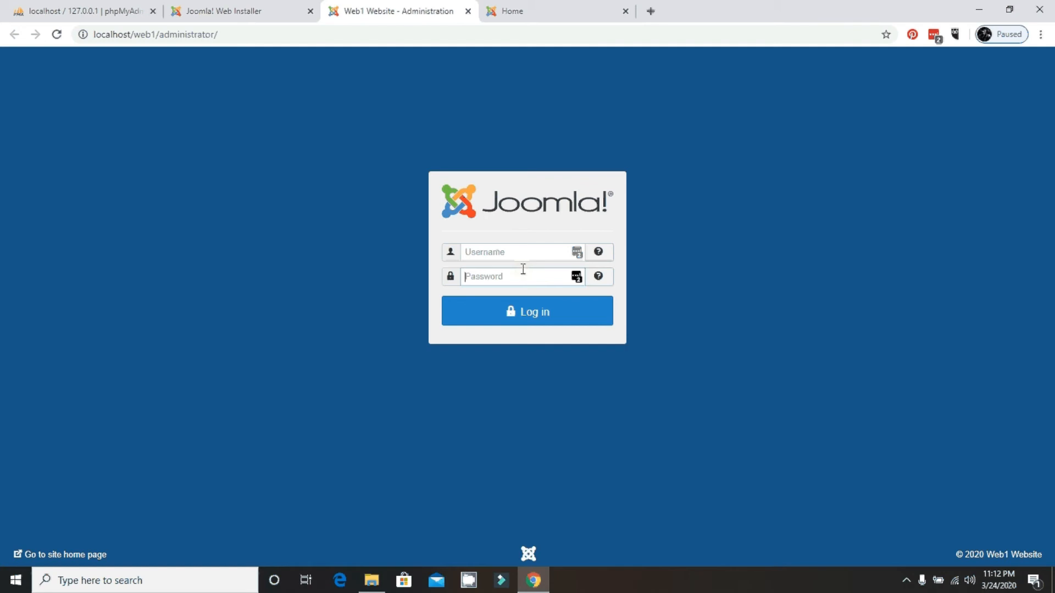
# Log in on the site front end with the admin username and password, with Remember Me checked.
pyautogui.click(545, 7)
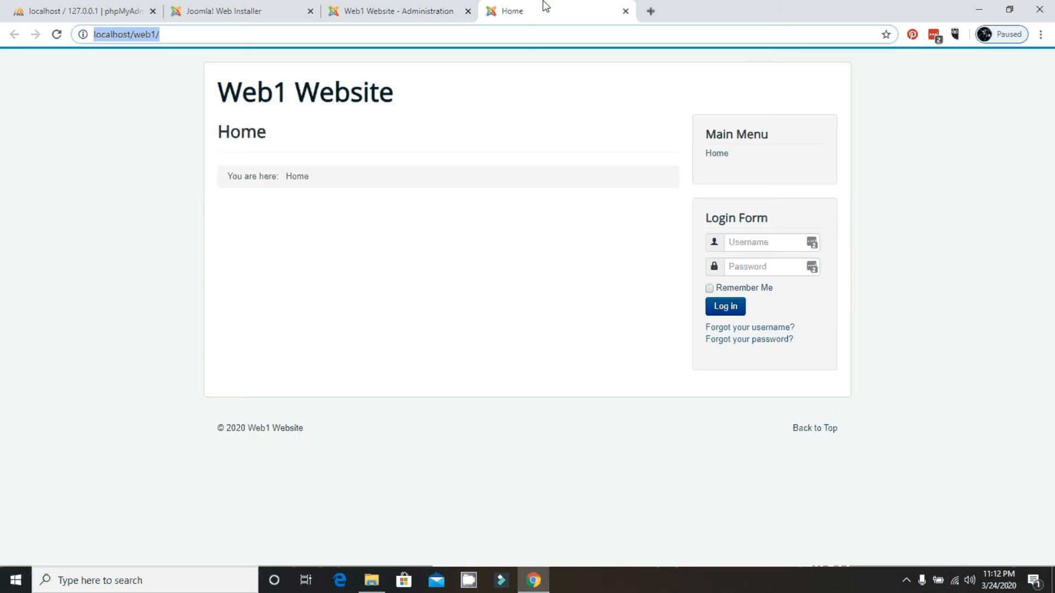
pyautogui.click(747, 245)
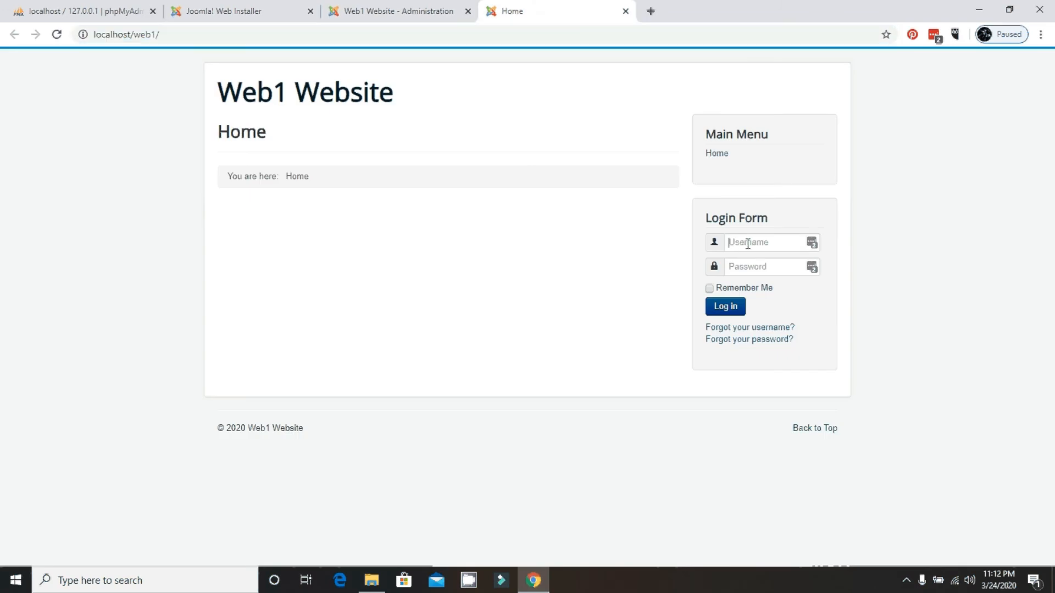
pyautogui.write('adm')
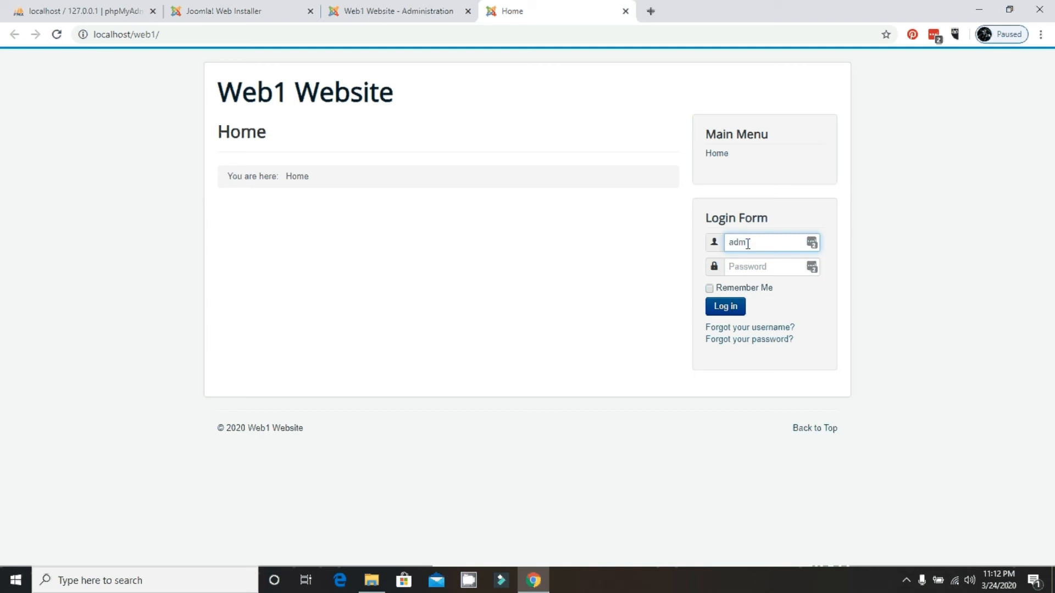
pyautogui.write('in')
pyautogui.press('Tab')
pyautogui.write('12345')
pyautogui.click(709, 289)
pyautogui.click(718, 311)
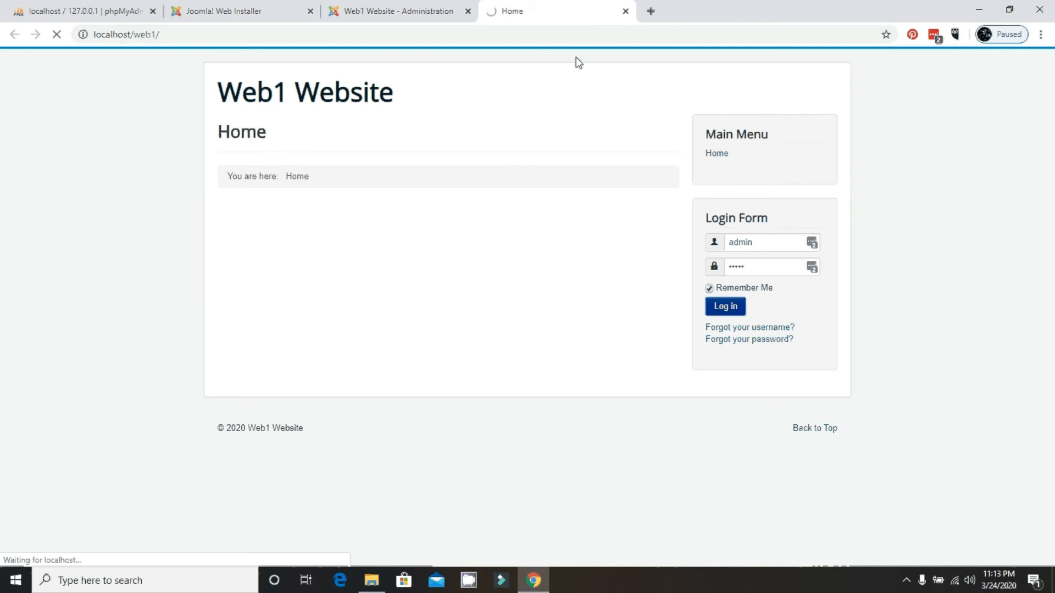
# Log in to the administrator area with the admin username and password, then return to the front page.
pyautogui.click(422, 17)
pyautogui.click(480, 253)
pyautogui.write('admin')
pyautogui.press('Tab')
pyautogui.write('admin')
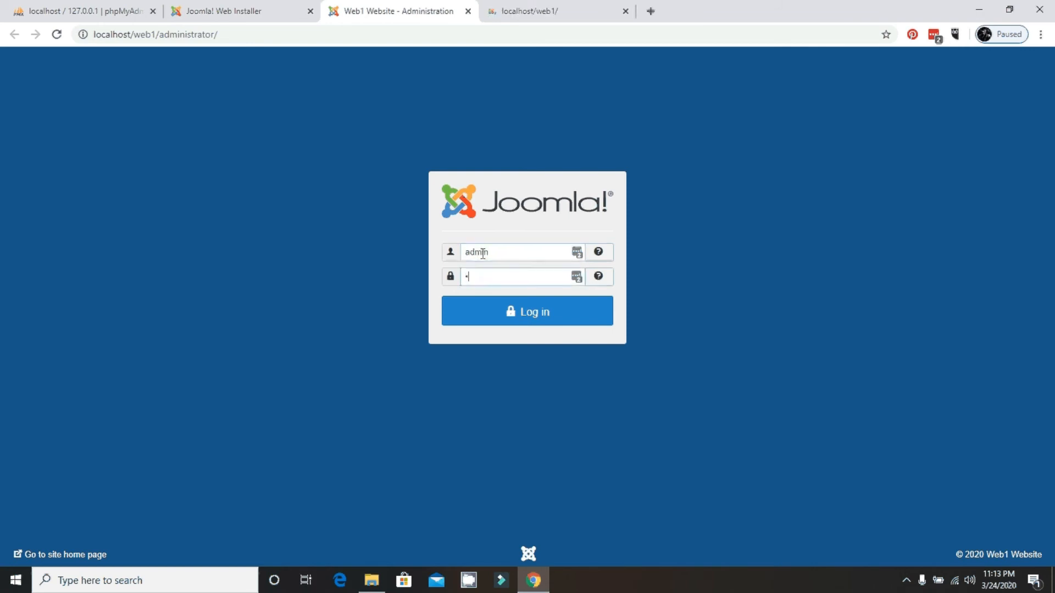
pyautogui.click(506, 312)
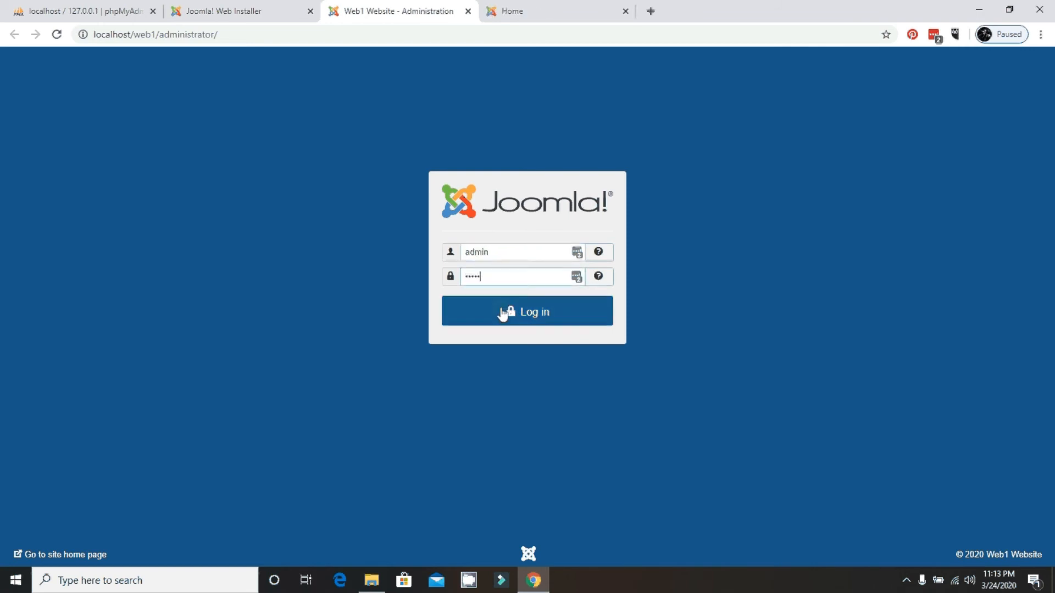
pyautogui.click(526, 6)
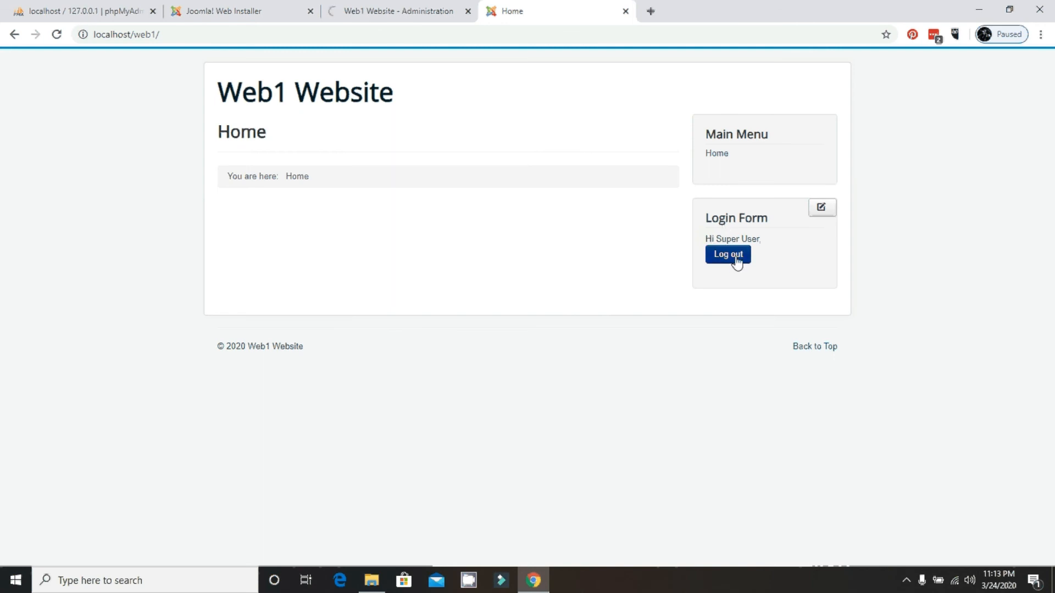
# Set statistics sharing to Always on the Control Panel and inspect the administrator URL.
pyautogui.click(371, 4)
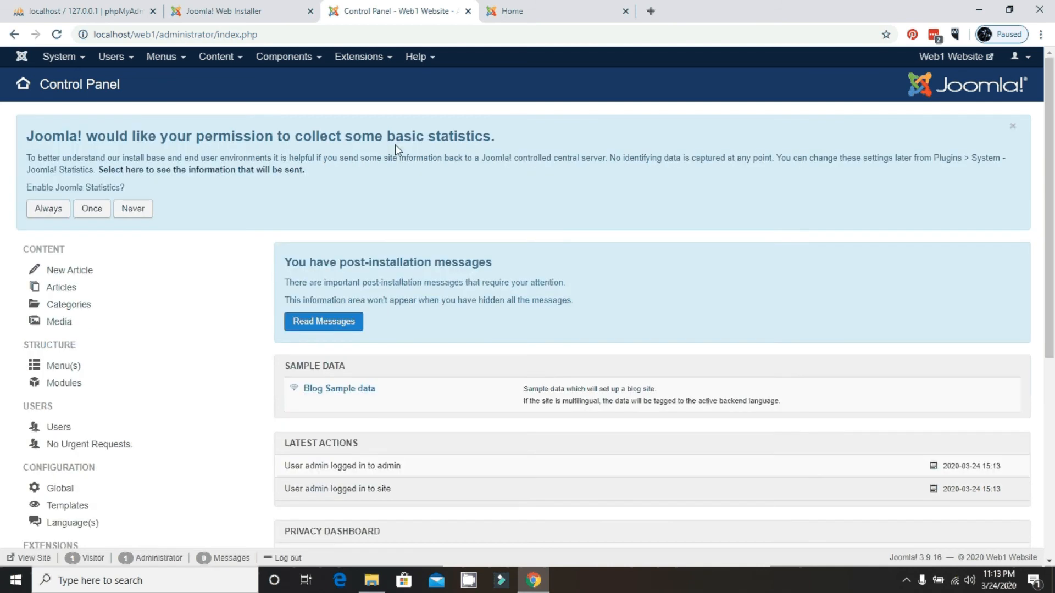
pyautogui.click(49, 209)
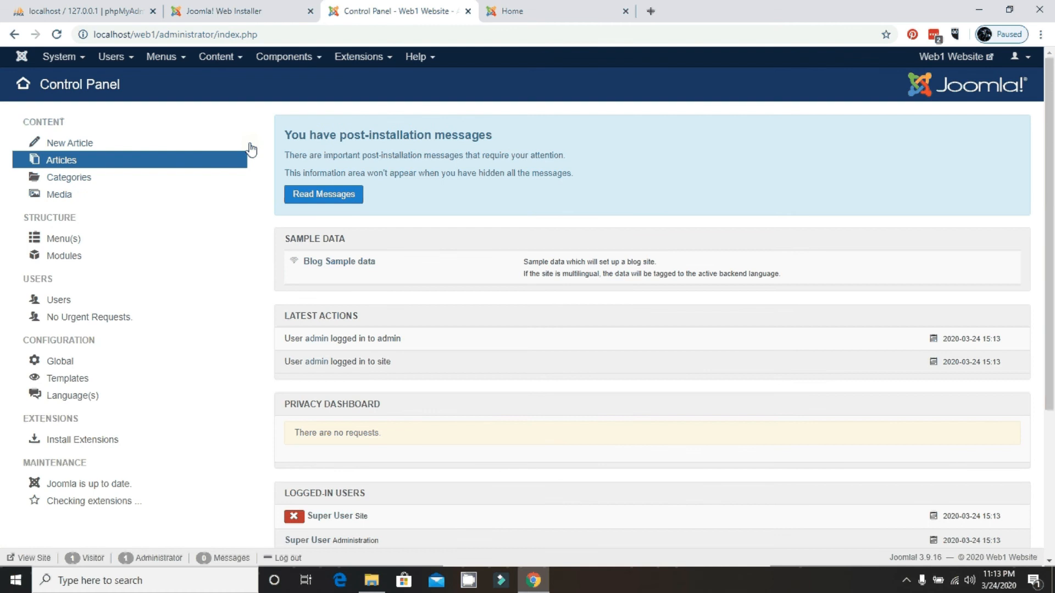
pyautogui.click(221, 36)
pyautogui.click(340, 37)
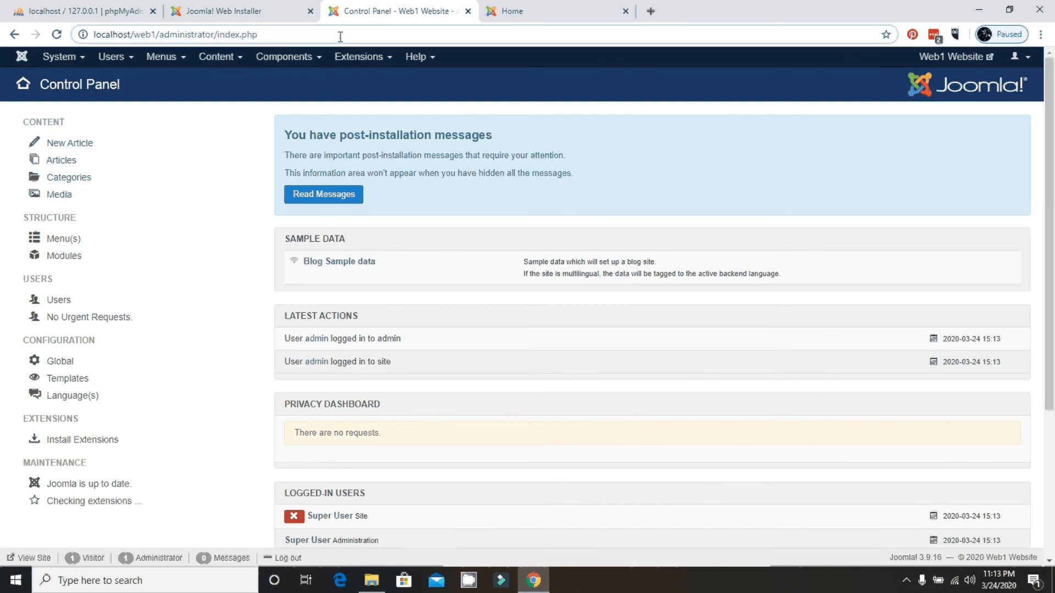
pyautogui.moveTo(340, 37); pyautogui.dragTo(150, 39)
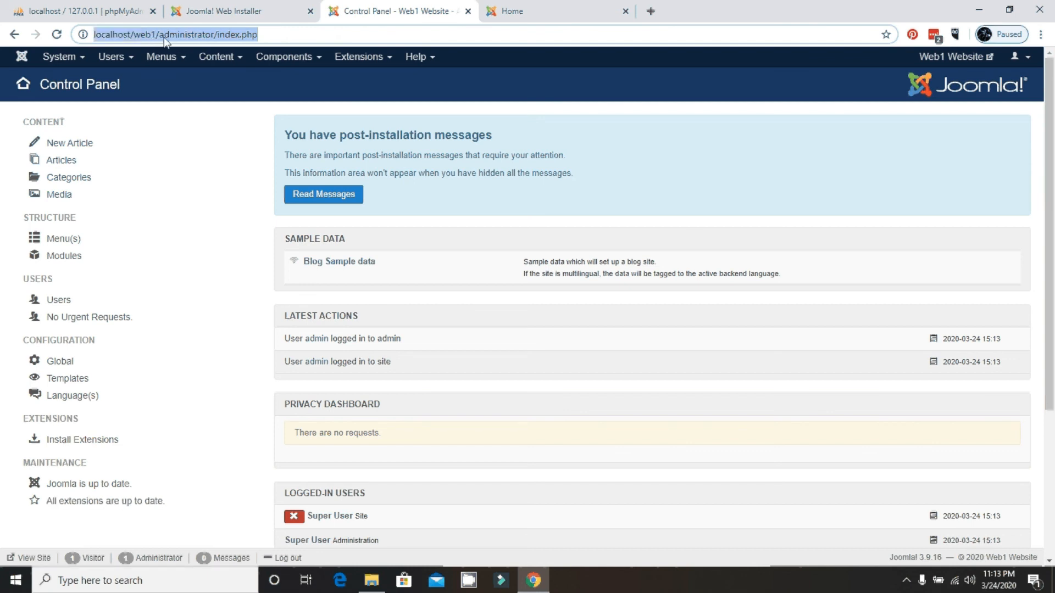
pyautogui.click(271, 33)
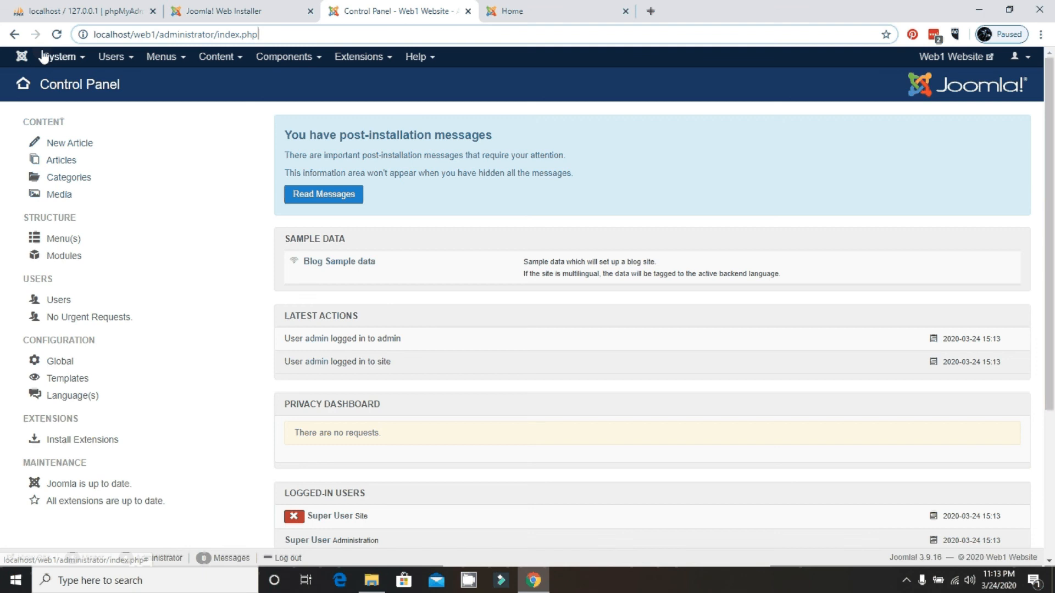
# Open System > Global Configuration and scroll through the Site tab.
pyautogui.click(75, 61)
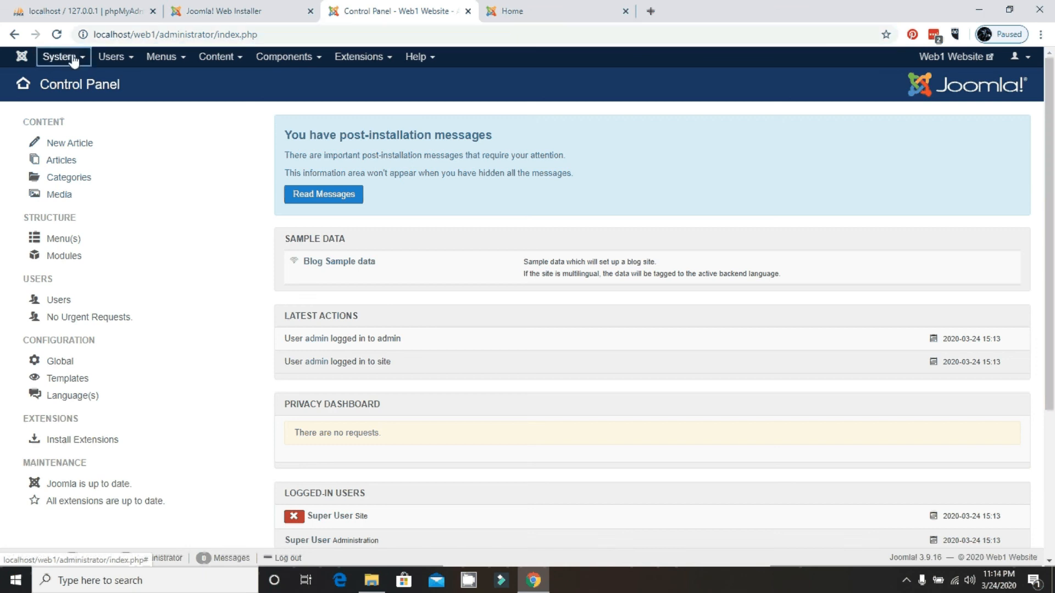
pyautogui.click(74, 60)
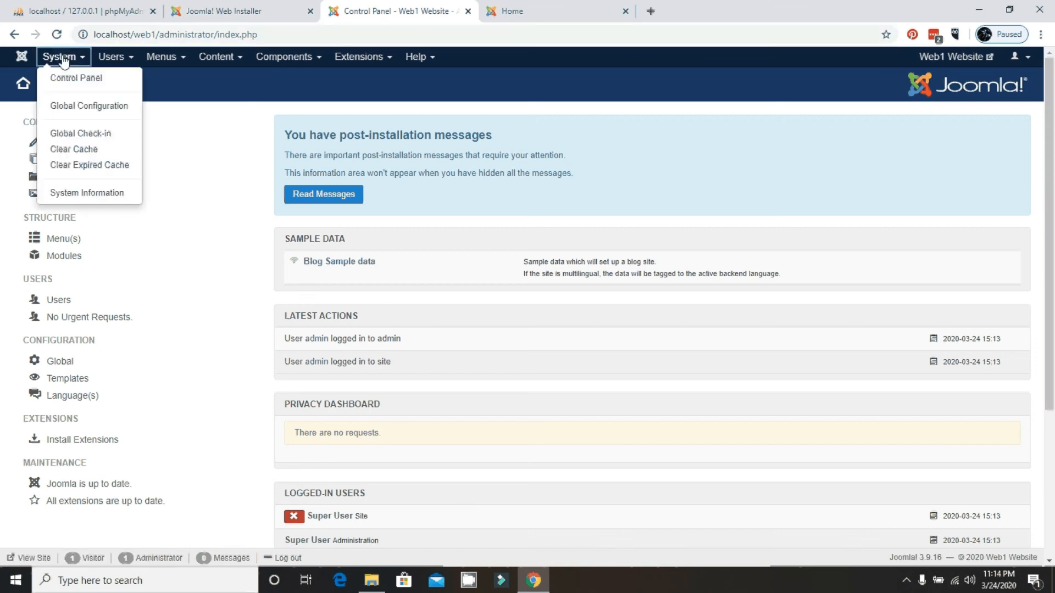
pyautogui.click(65, 113)
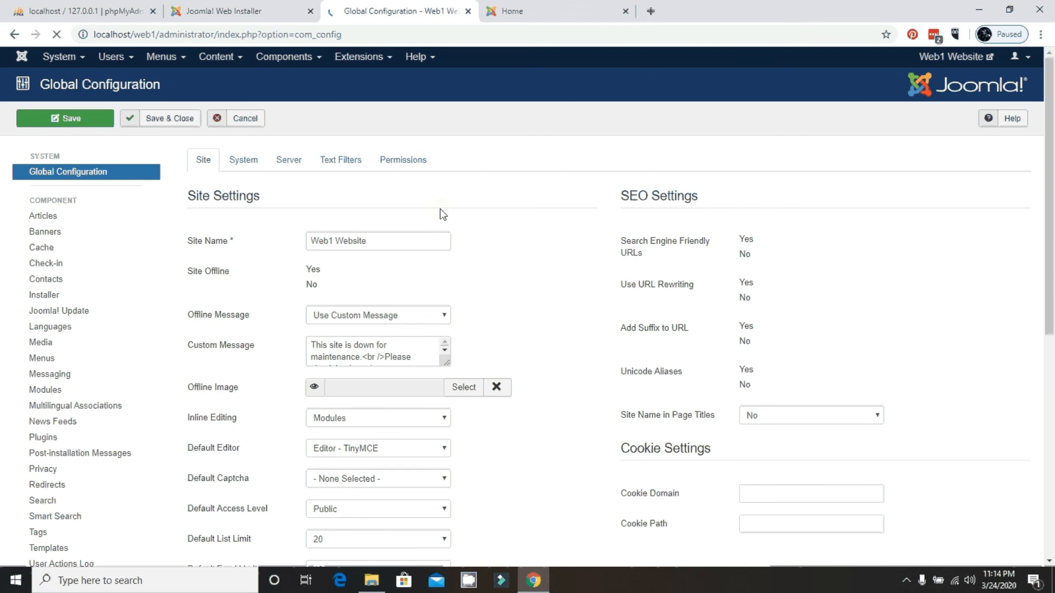
pyautogui.scroll(-1, 443, 214)
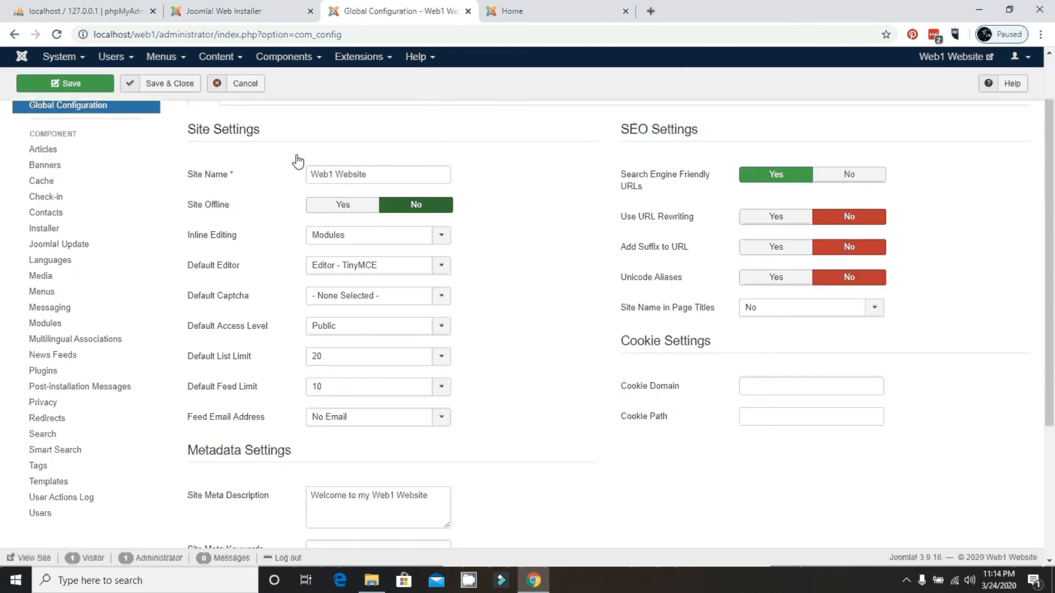
pyautogui.scroll(1, 511, 240)
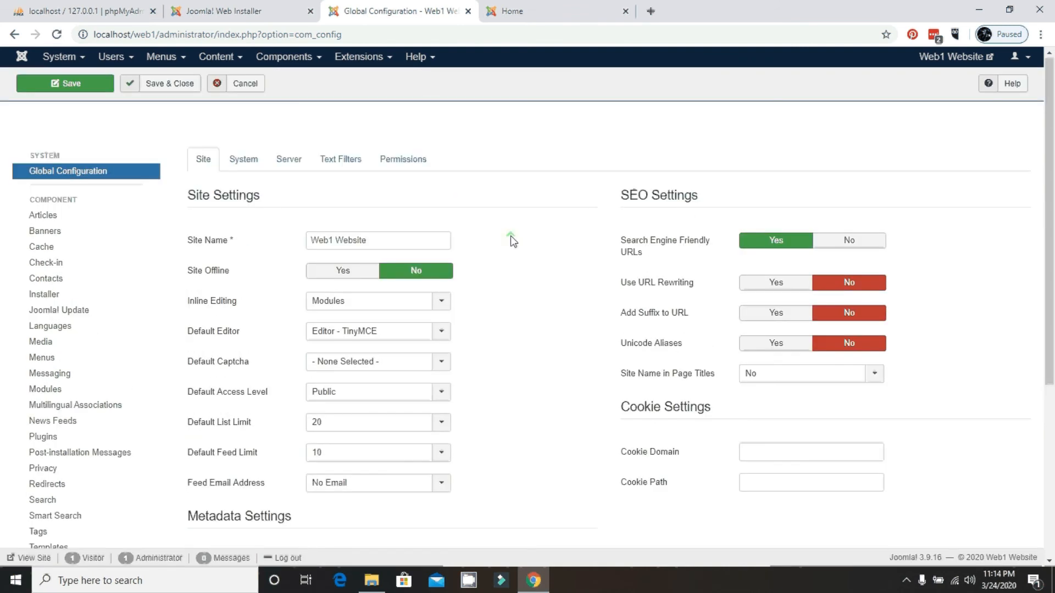
pyautogui.scroll(1, 510, 236)
# Review the Site Name 'Web1 Website' and the Search Engine Friendly URLs setting under SEO Settings.
pyautogui.click(392, 244)
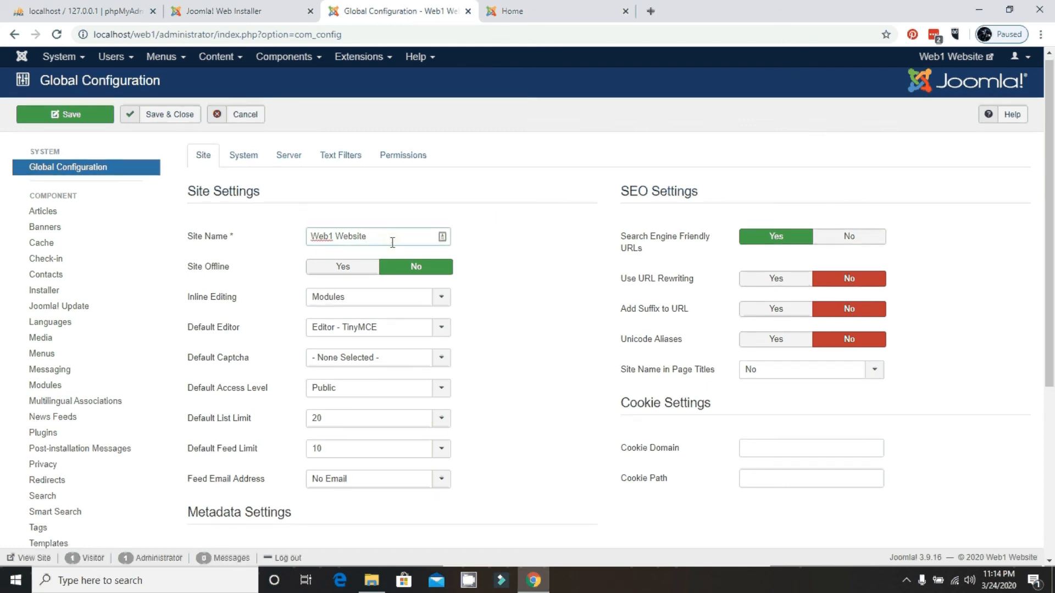
pyautogui.scroll(-1, 391, 243)
pyautogui.scroll(-3, 392, 249)
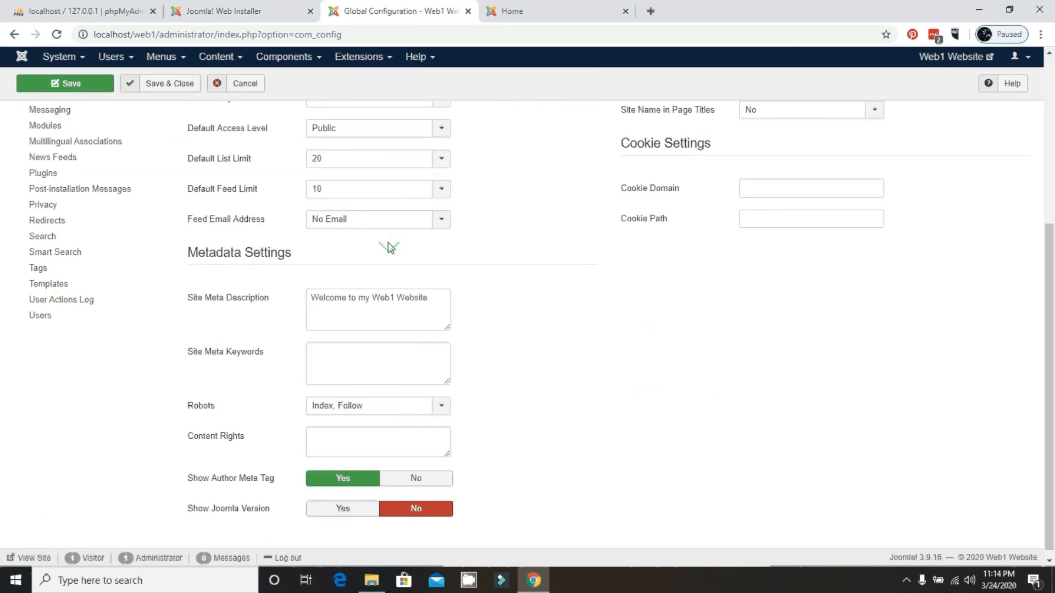
pyautogui.scroll(4, 389, 247)
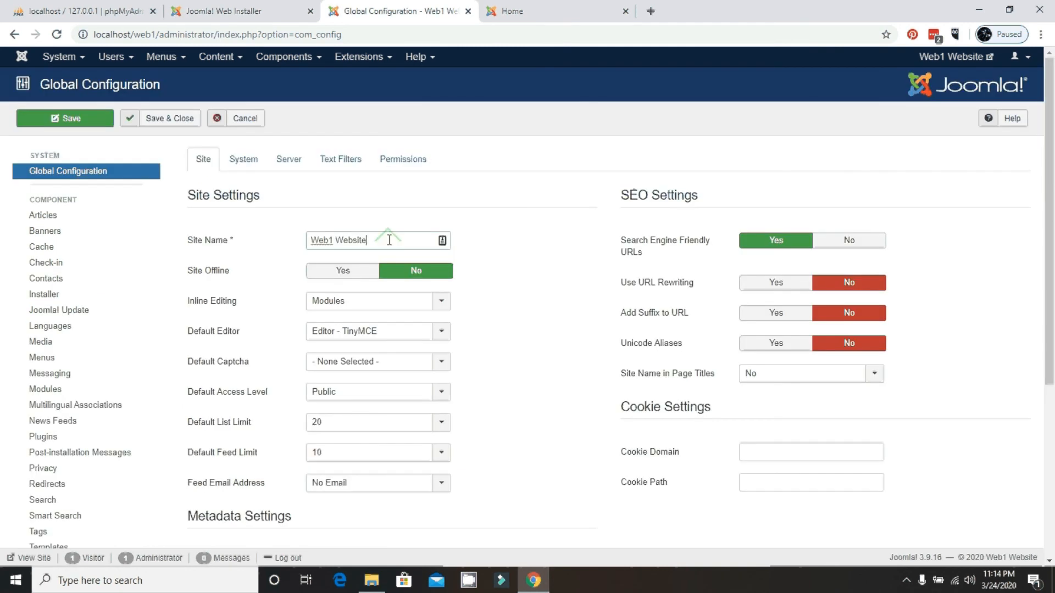
pyautogui.moveTo(647, 254); pyautogui.dragTo(619, 219)
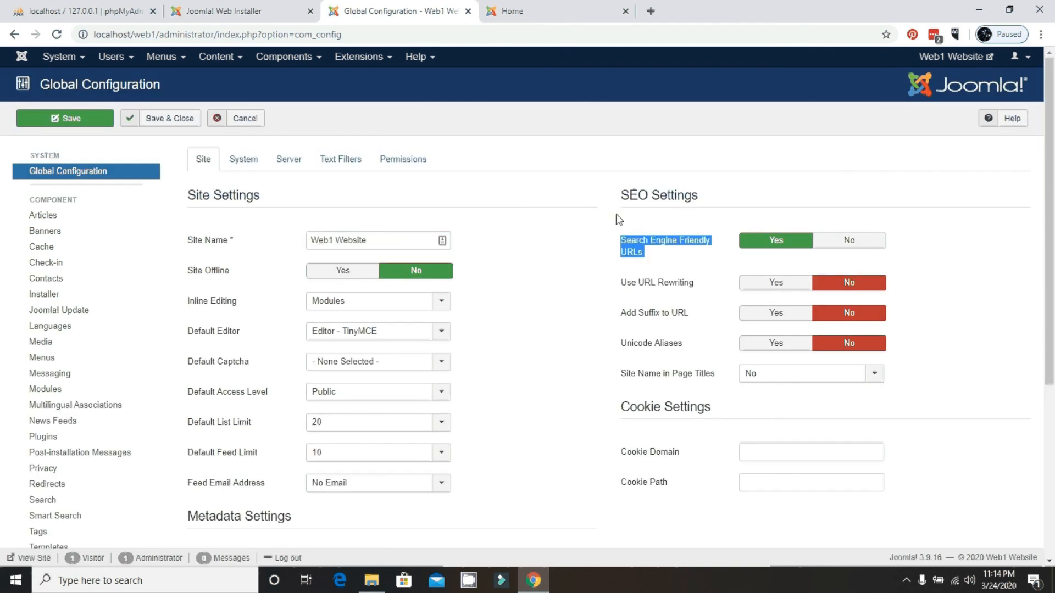
pyautogui.click(615, 215)
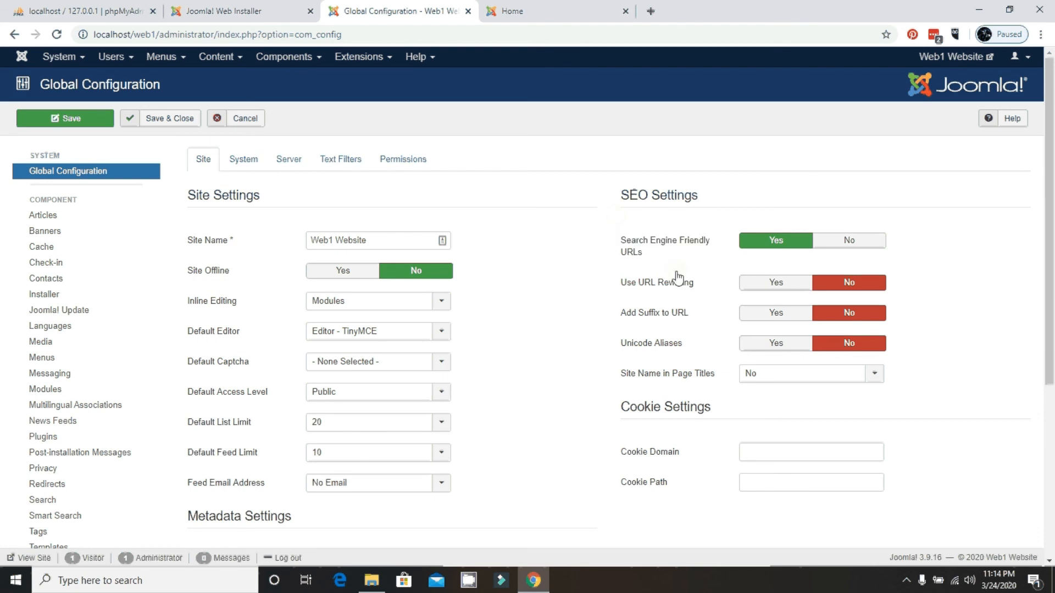
pyautogui.scroll(-1, 687, 279)
pyautogui.scroll(1, 697, 279)
# Return to the Control Panel via System and log out from the user menu.
pyautogui.click(73, 60)
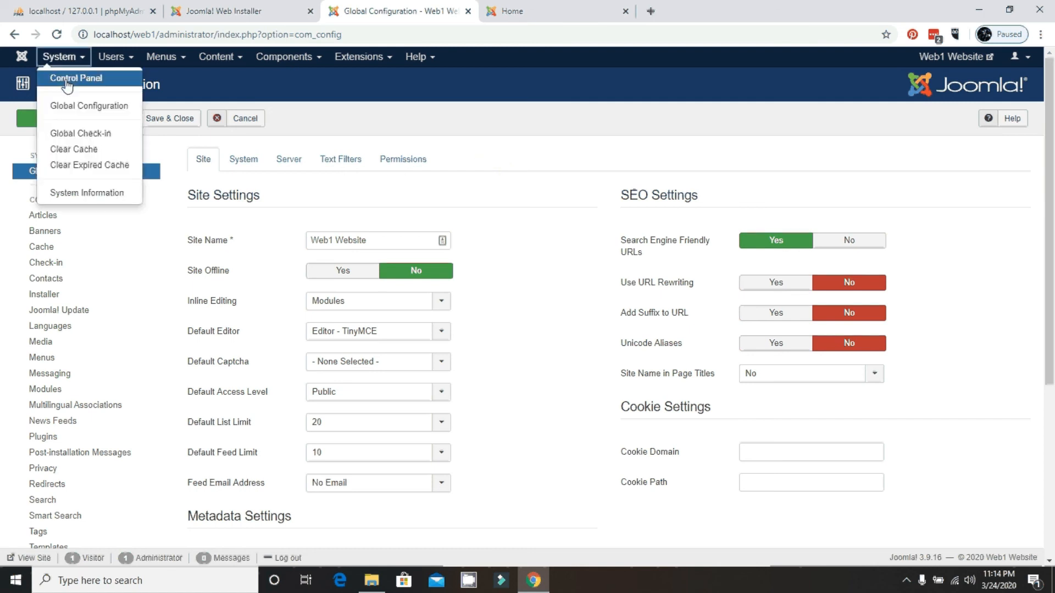
pyautogui.click(67, 83)
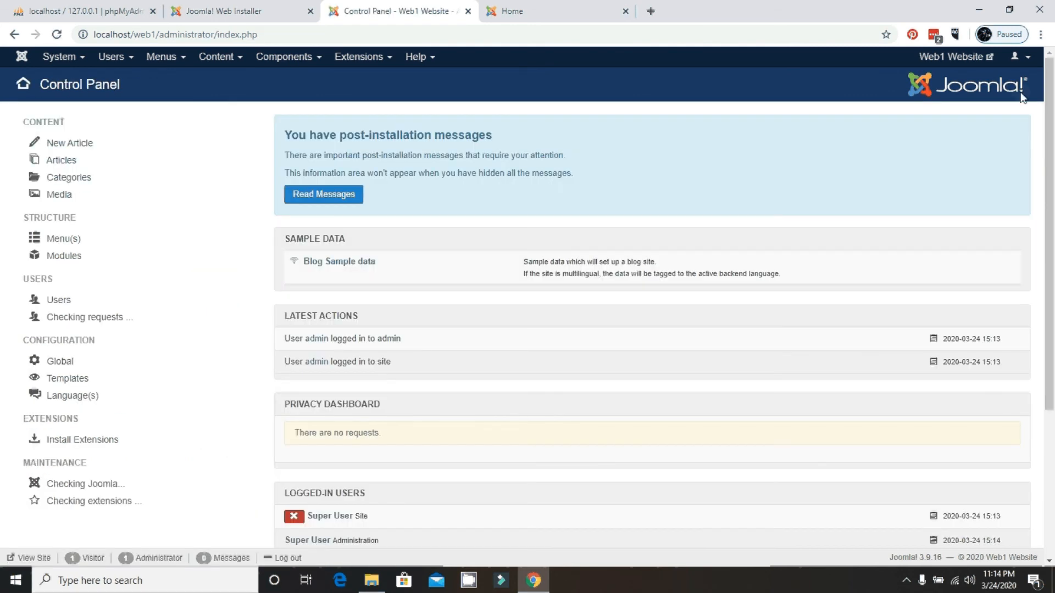
pyautogui.click(1027, 62)
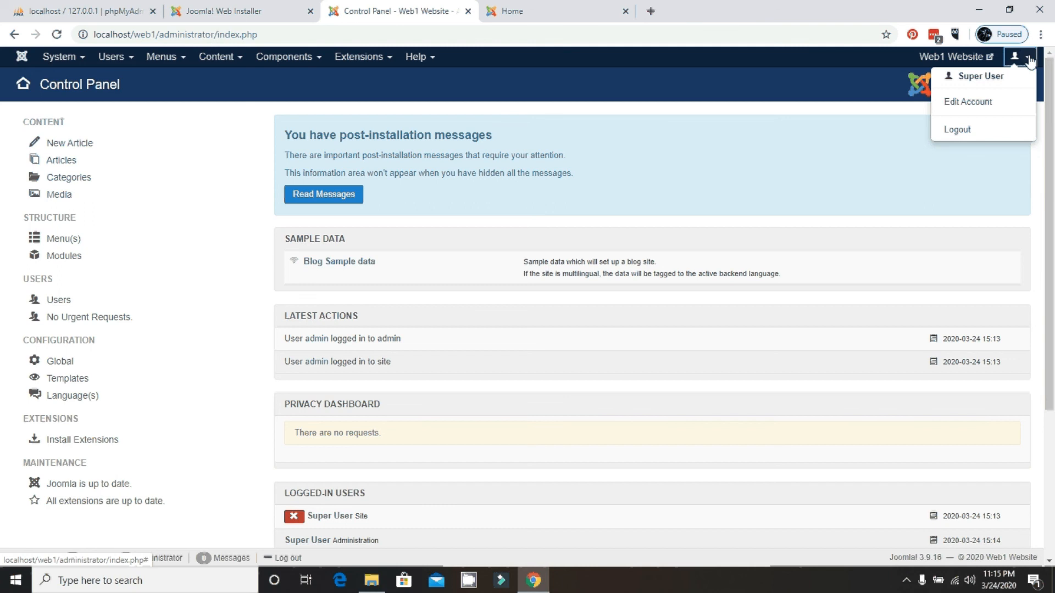
pyautogui.click(956, 134)
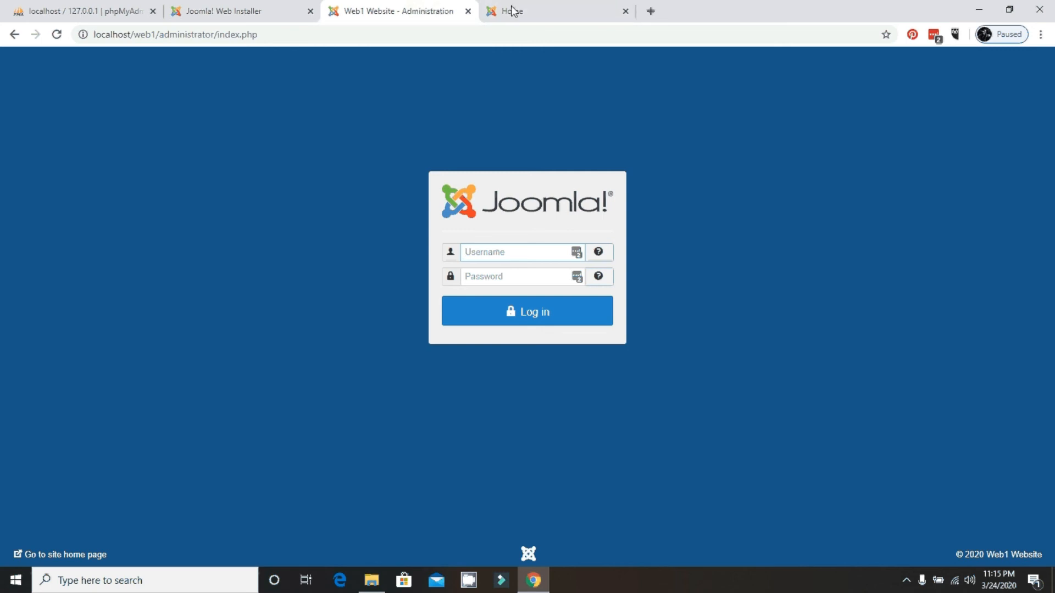
pyautogui.click(532, 11)
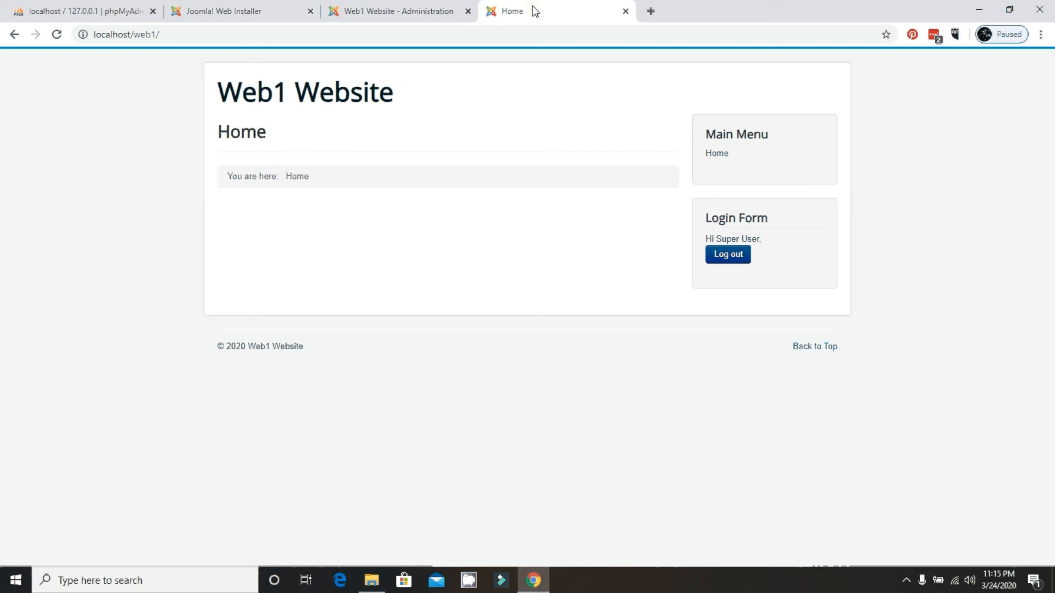
pyautogui.click(407, 15)
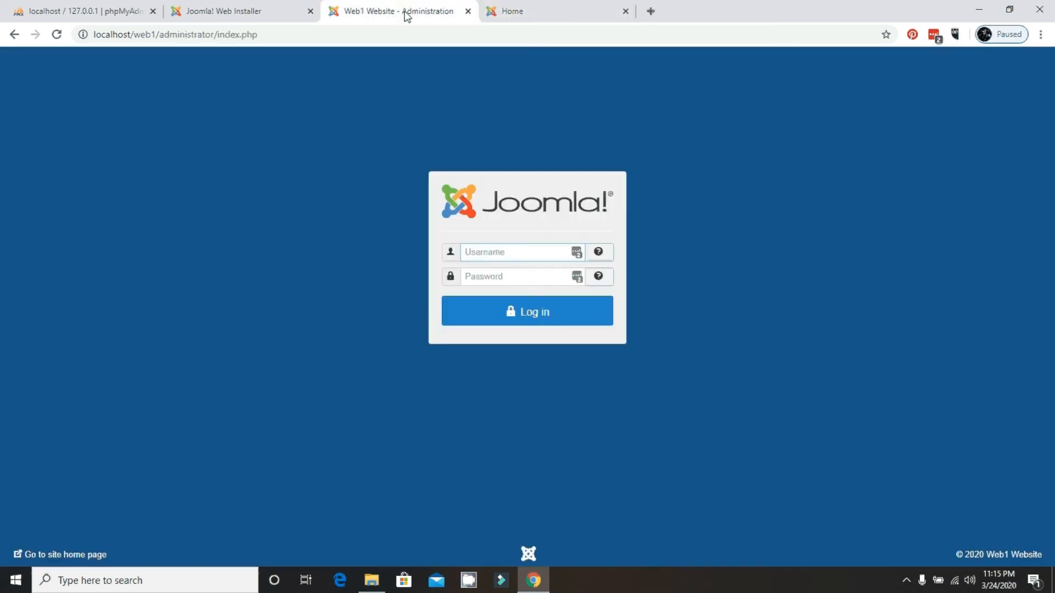
pyautogui.click(529, 13)
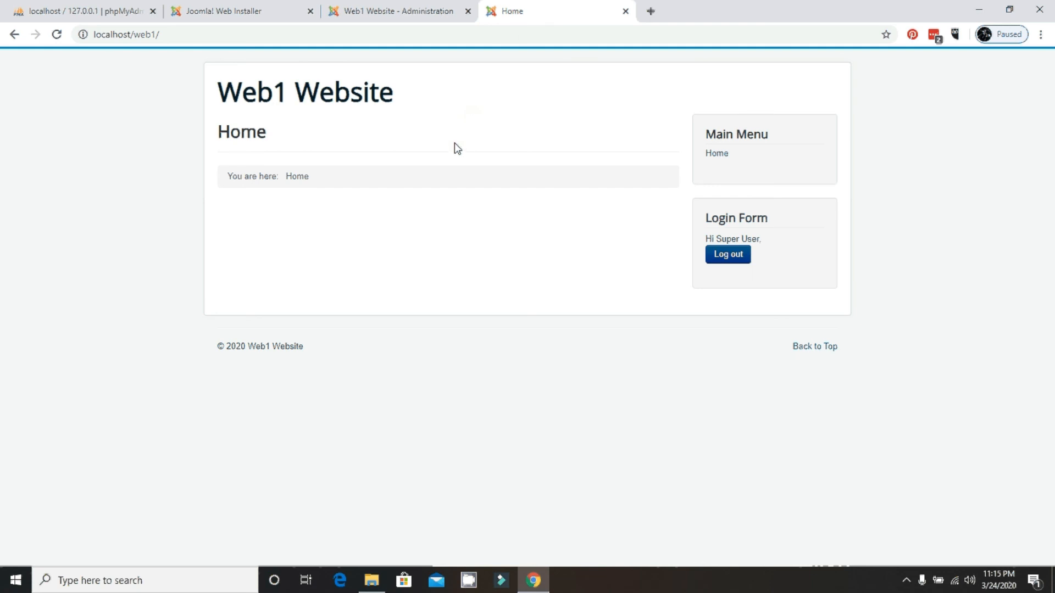
pyautogui.hotkey('ctrl', 'shift', 'Tab')
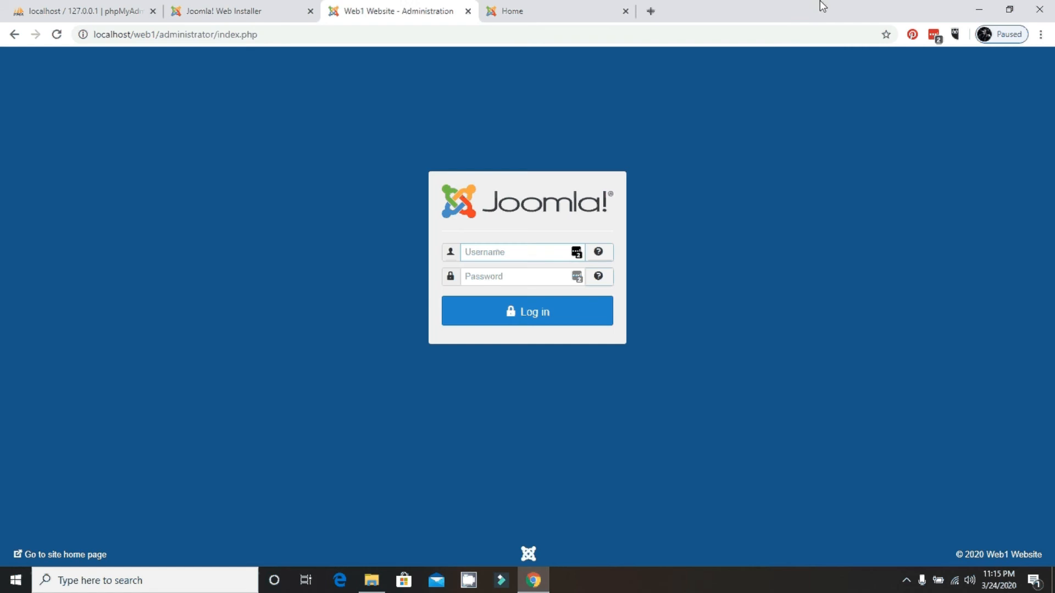